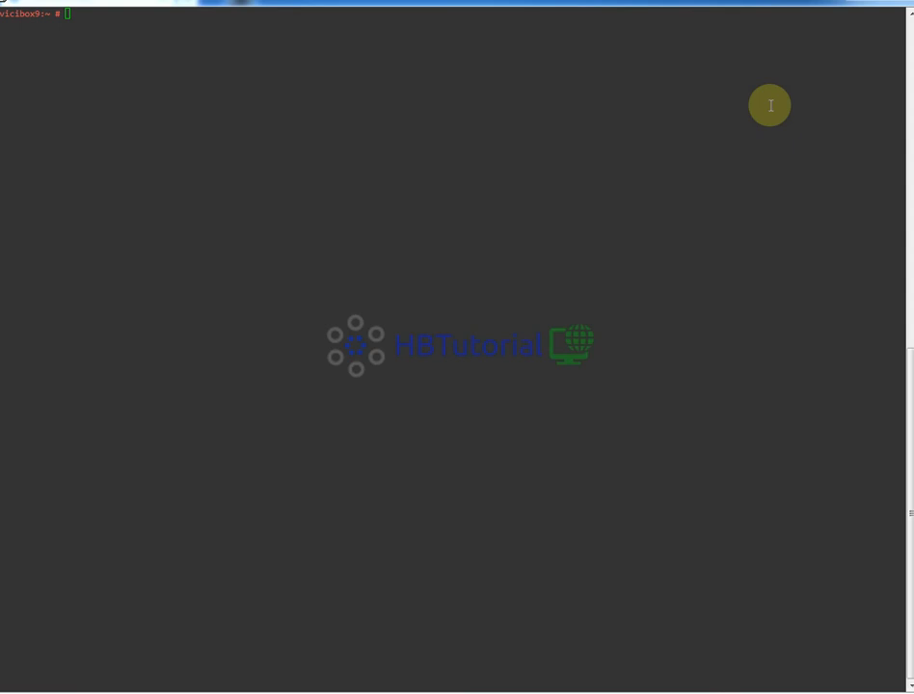
- Switch to the browser and open the VICIdial Administration page from the welcome screen
click(377, 123)
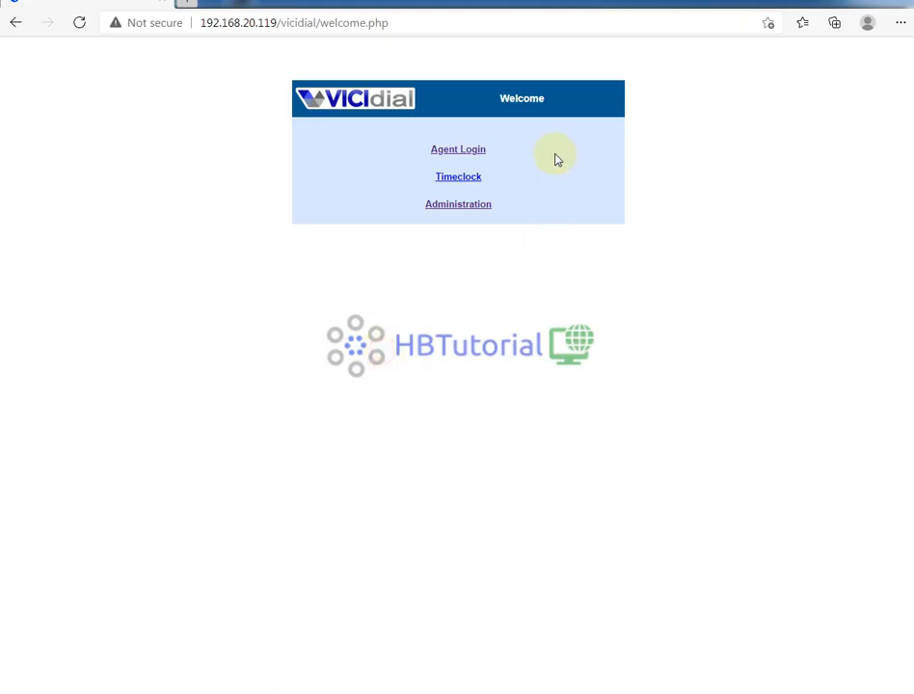
click(459, 206)
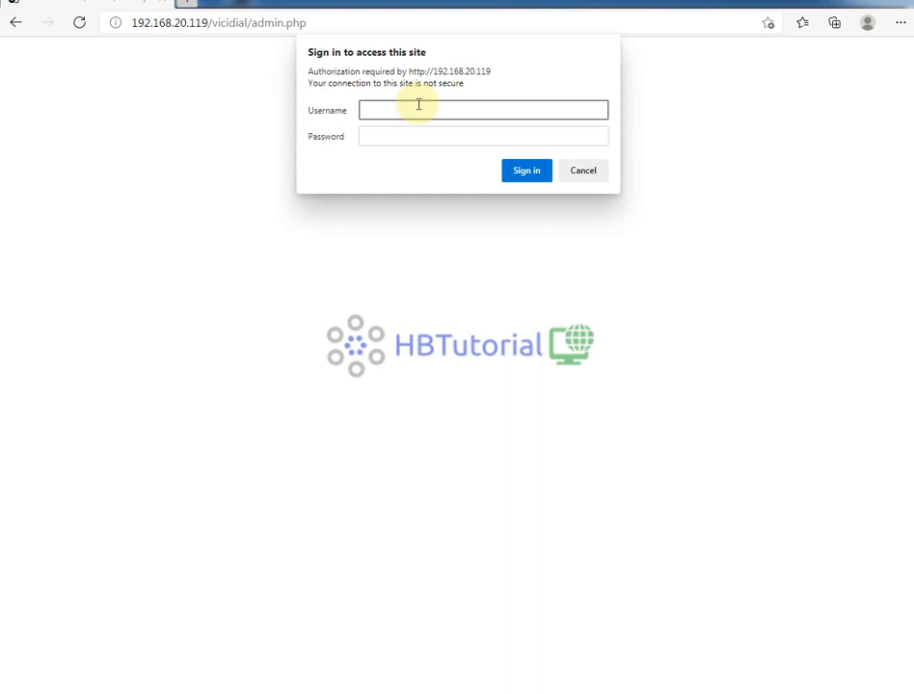
- Sign in to the administration area by entering the admin username and the account password
text(6666)
click(405, 136)
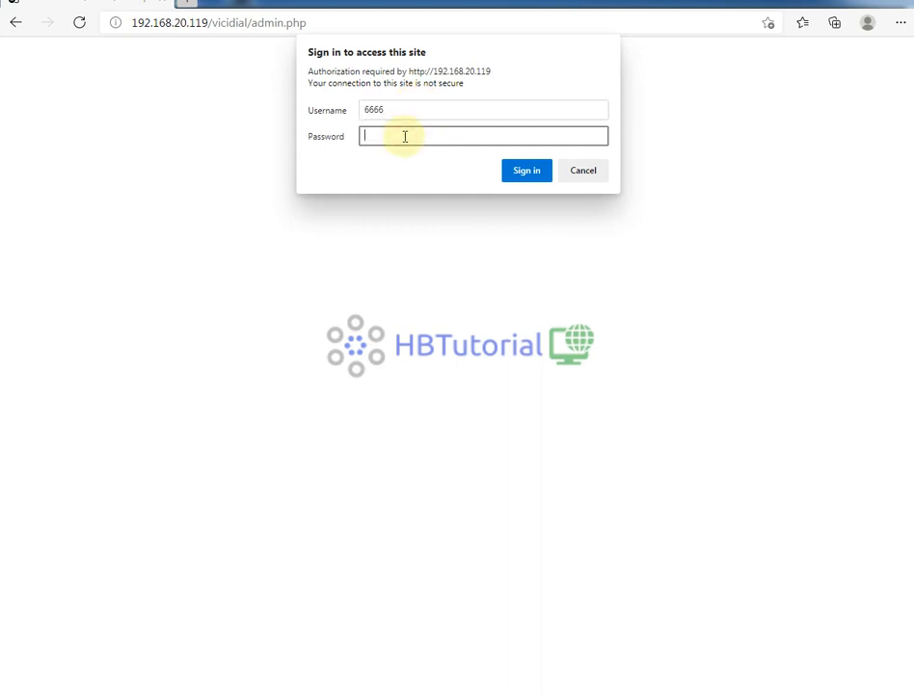
text(•••••••)
click(515, 175)
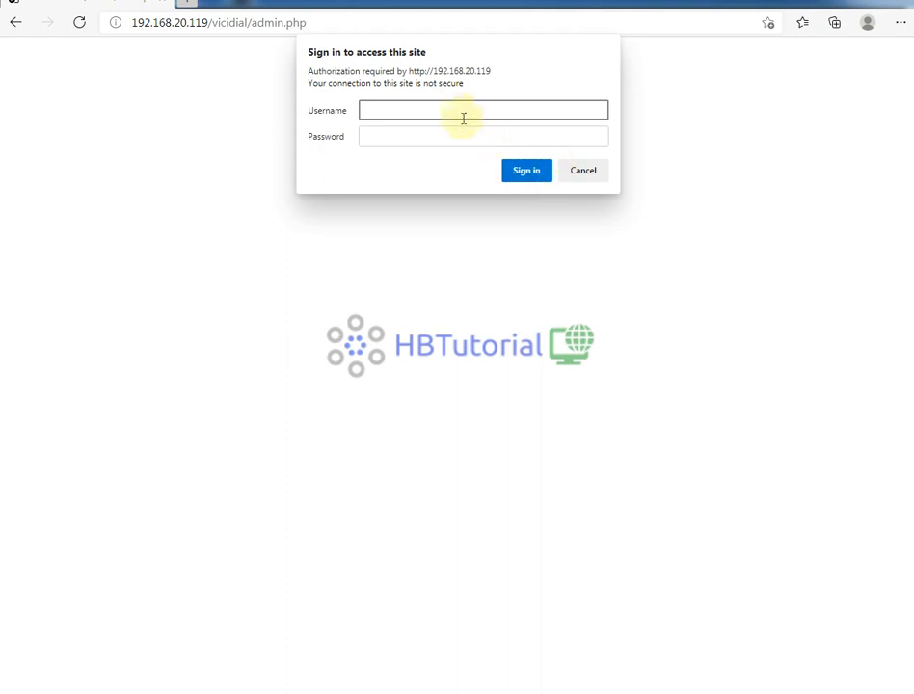
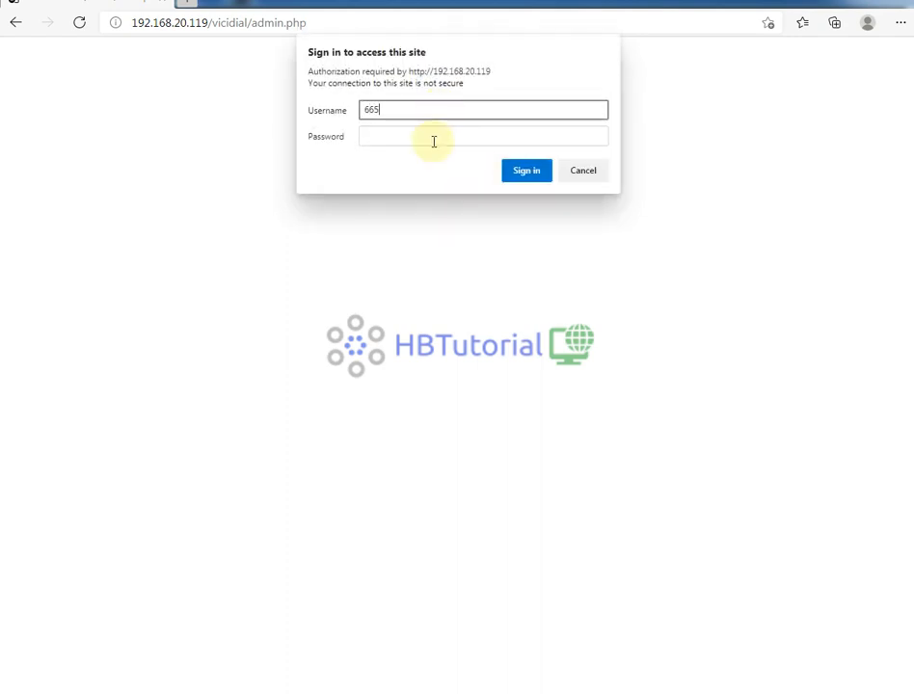
- Re-enter the admin username in the browser's sign-in dialog
click(433, 141)
double_click(402, 109)
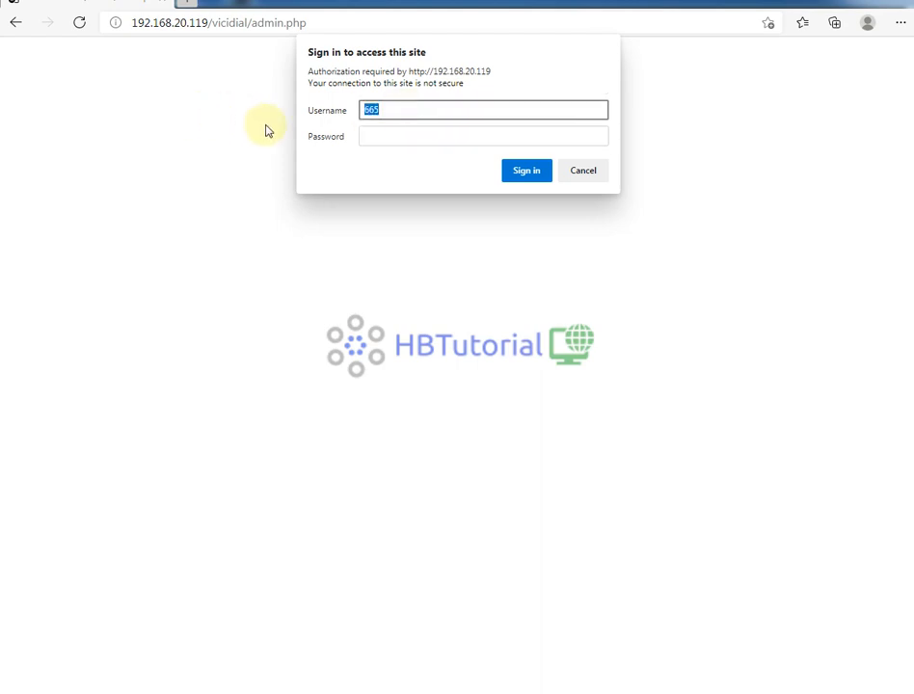
text(6666)
double_click(398, 110)
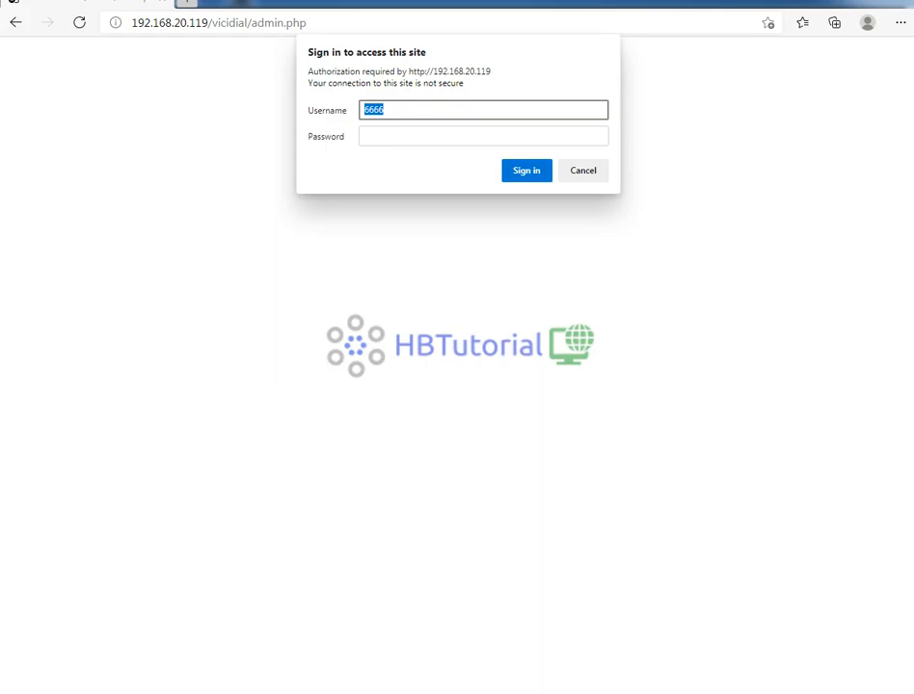
- Switch to the server terminal and start the MariaDB client with the mysql command
click(328, 693)
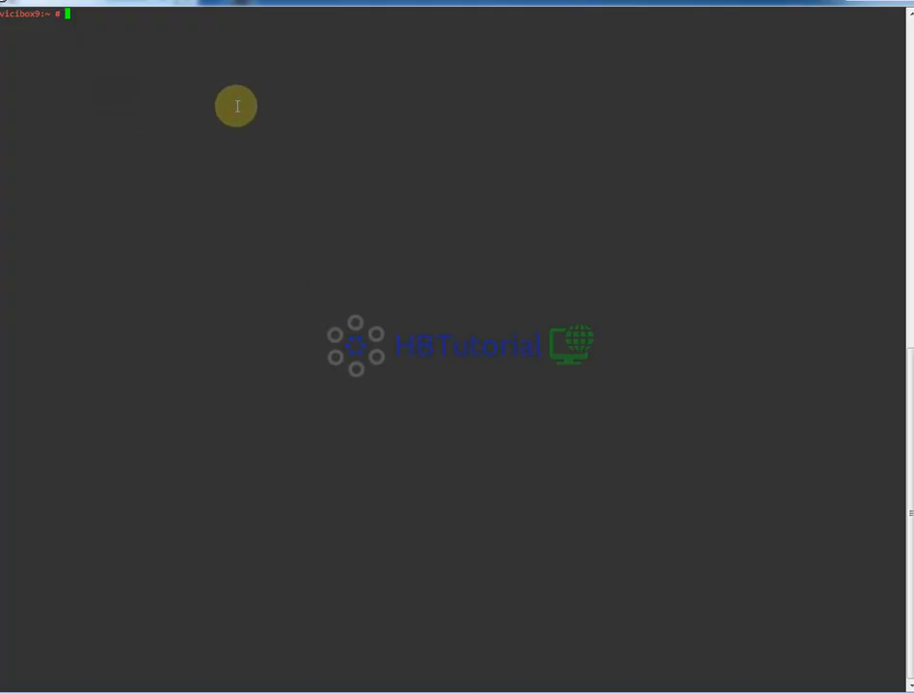
text(mysql)
key(Return)
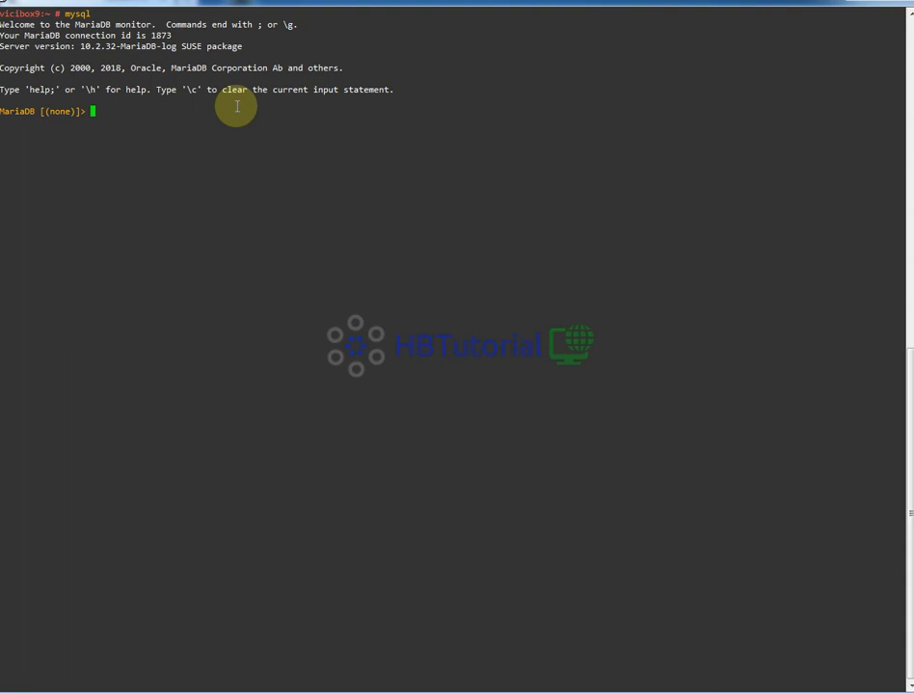
- List the available databases with show databases;
text(use)
key(BackSpace)
key(BackSpace)
key(BackSpace)
key(BackSpace)
text(show databases;)
key(Return)
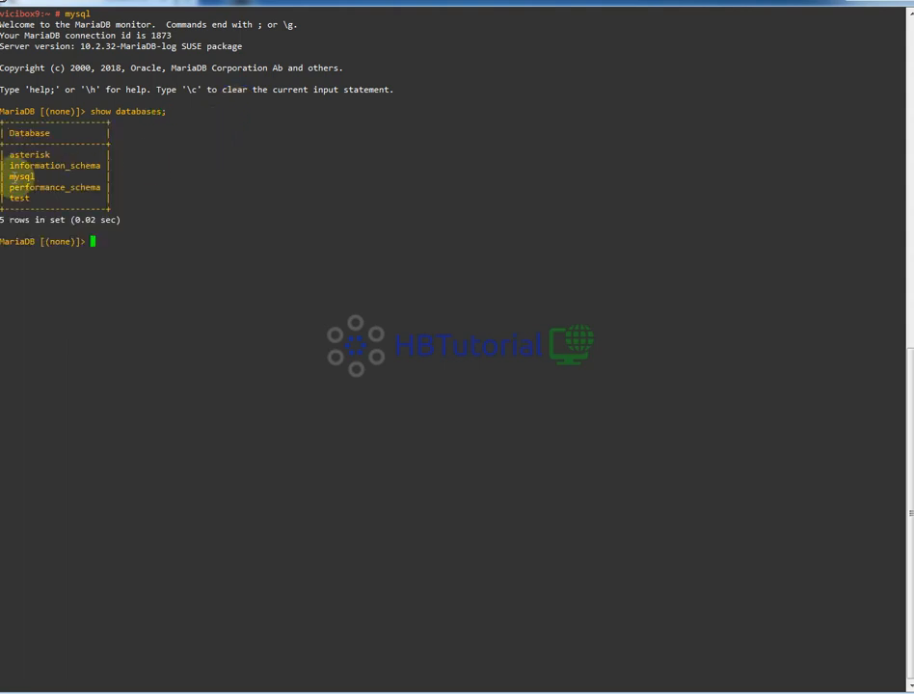
- Switch to the asterisk database with use asterisk;
drag(55, 154, 11, 154)
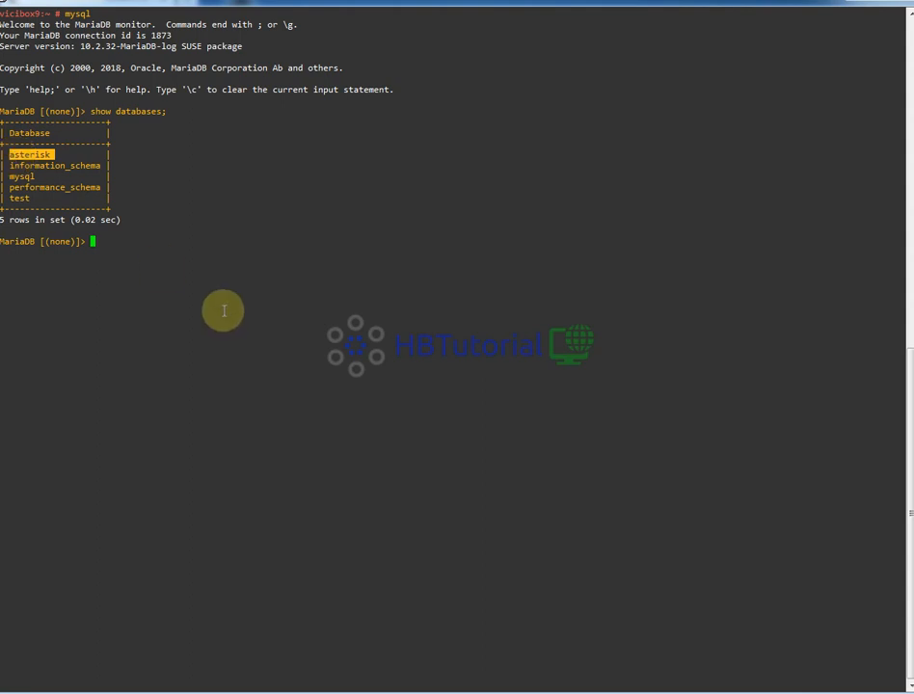
click(179, 250)
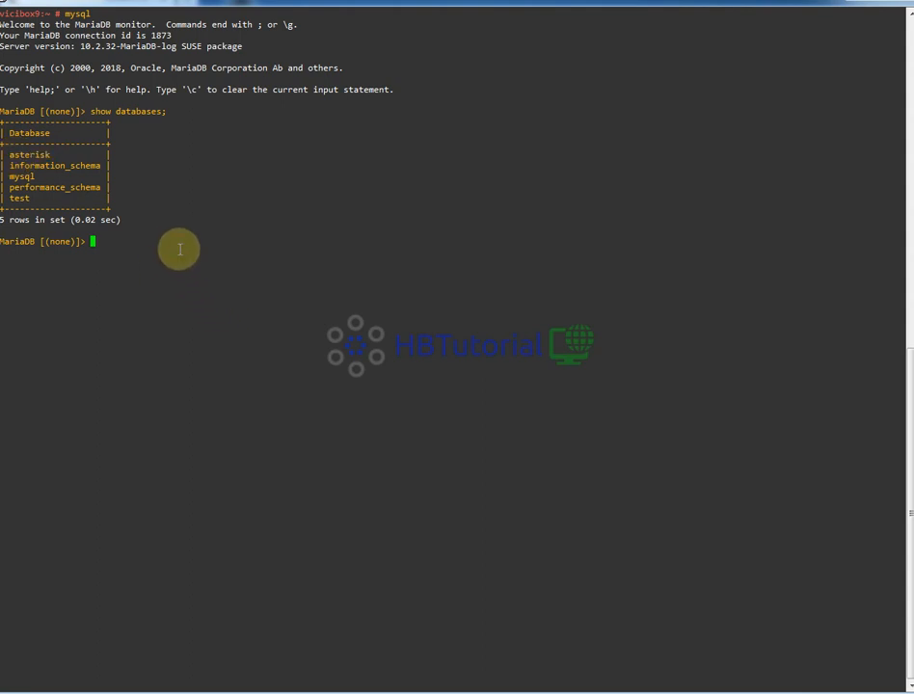
text(use ast)
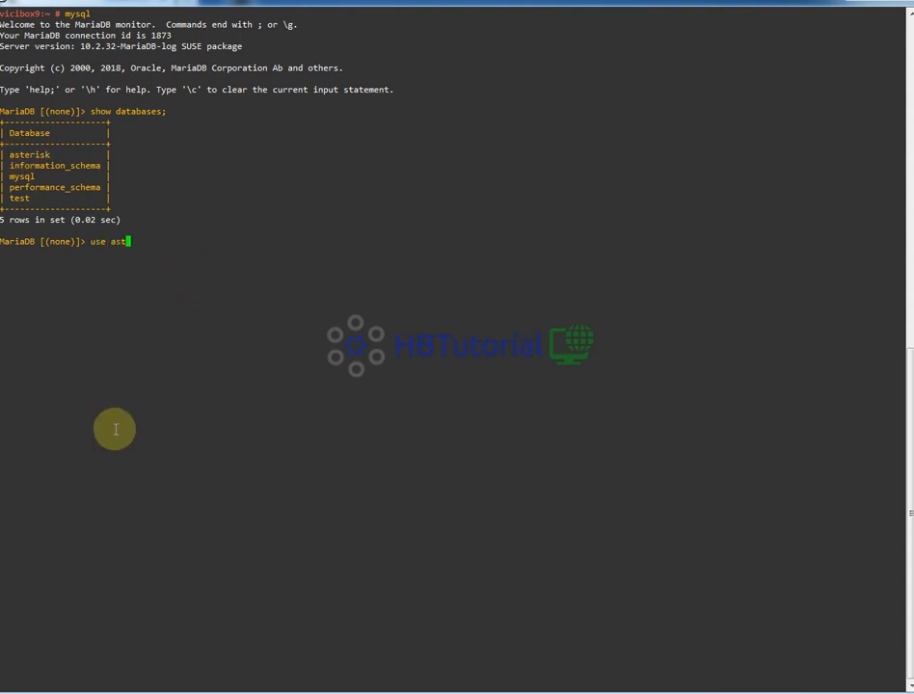
text(erisk;)
key(Return)
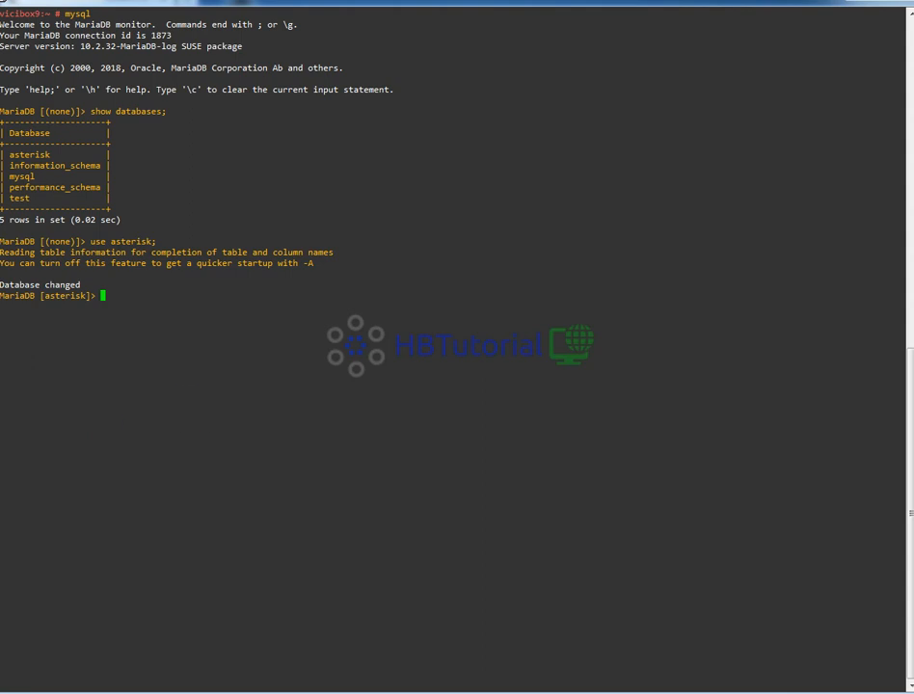
- Query user_id, user, pass and user_level from vicidial_users where user_level > 9
click(156, 290)
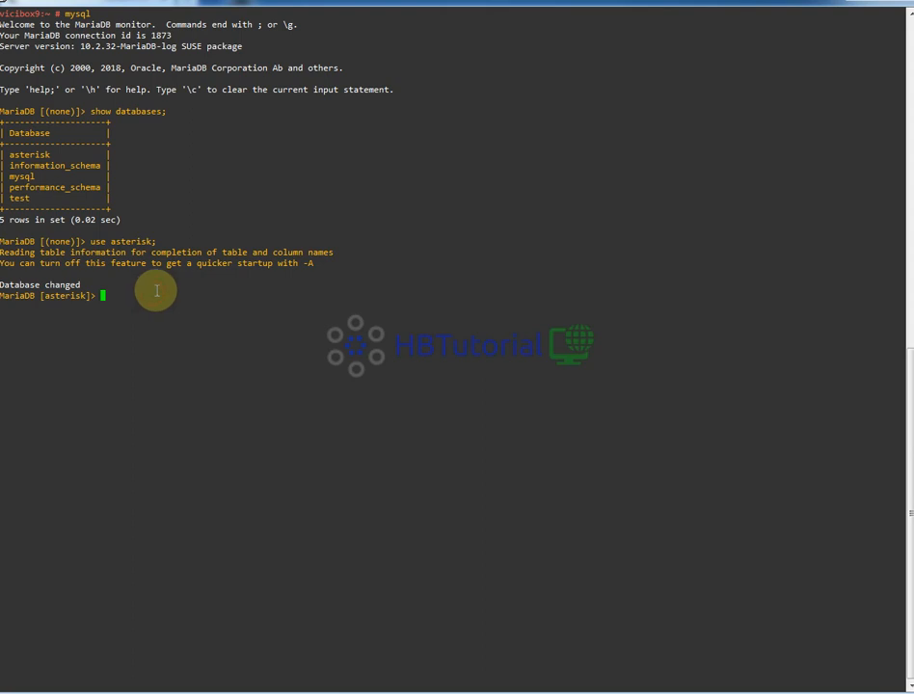
text(select user_id,user,pass)
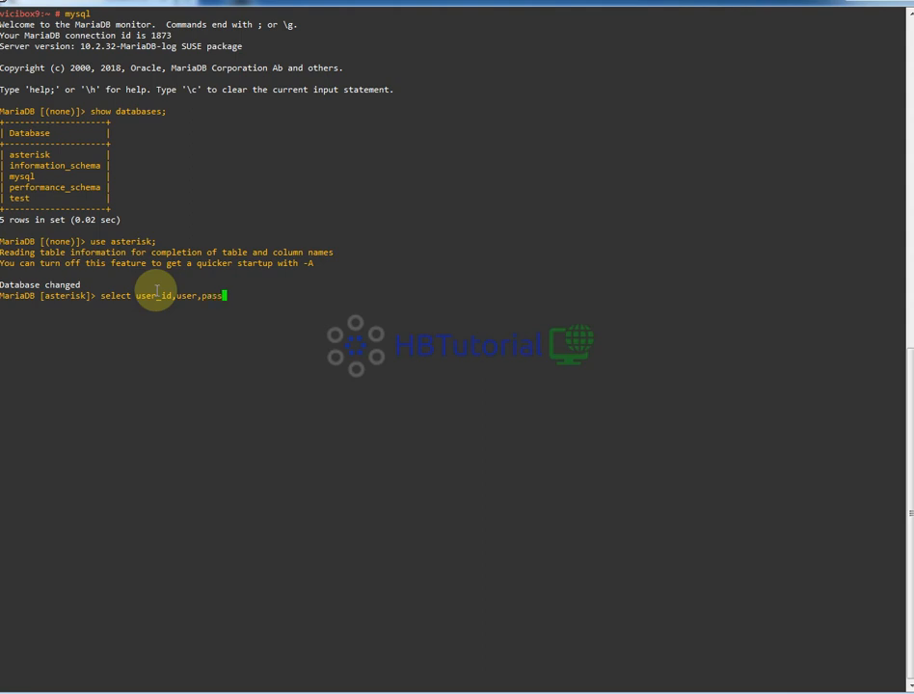
text(,user_level from vicidial)
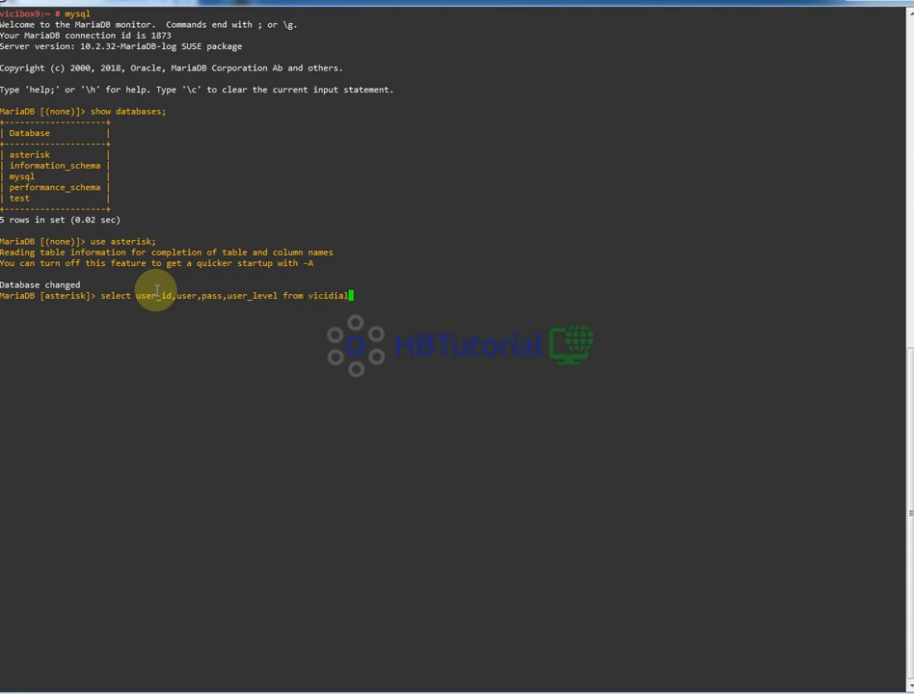
text(_)
text(users wh)
text(re)
key(BackSpace)
key(BackSpace)
text(ere user_level >)
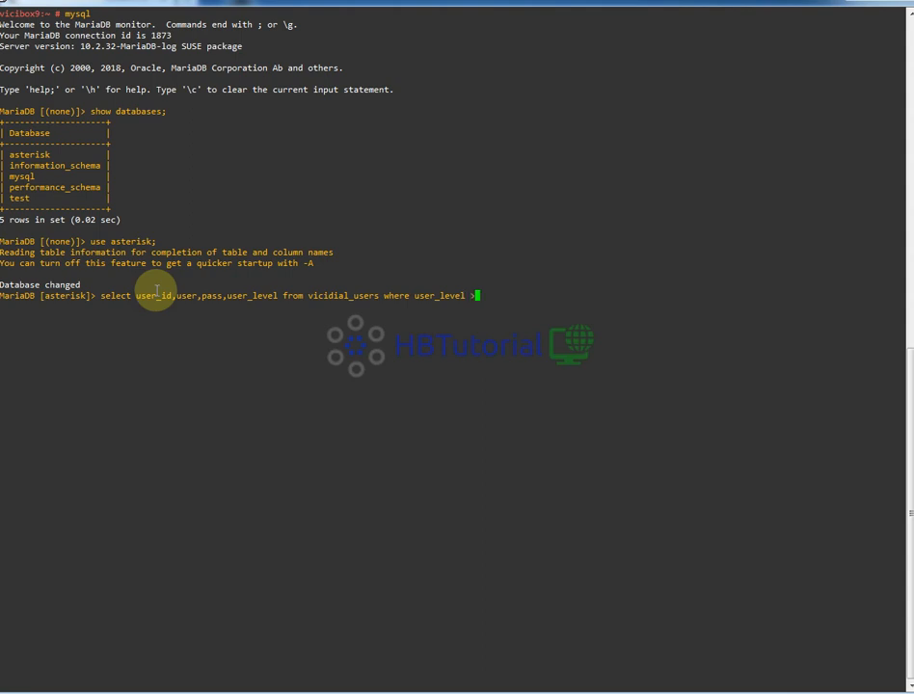
text(9;)
key(Return)
- Re-run the vicidial_users query, lowering the user_level threshold to 7
key(Up)
key(Left)
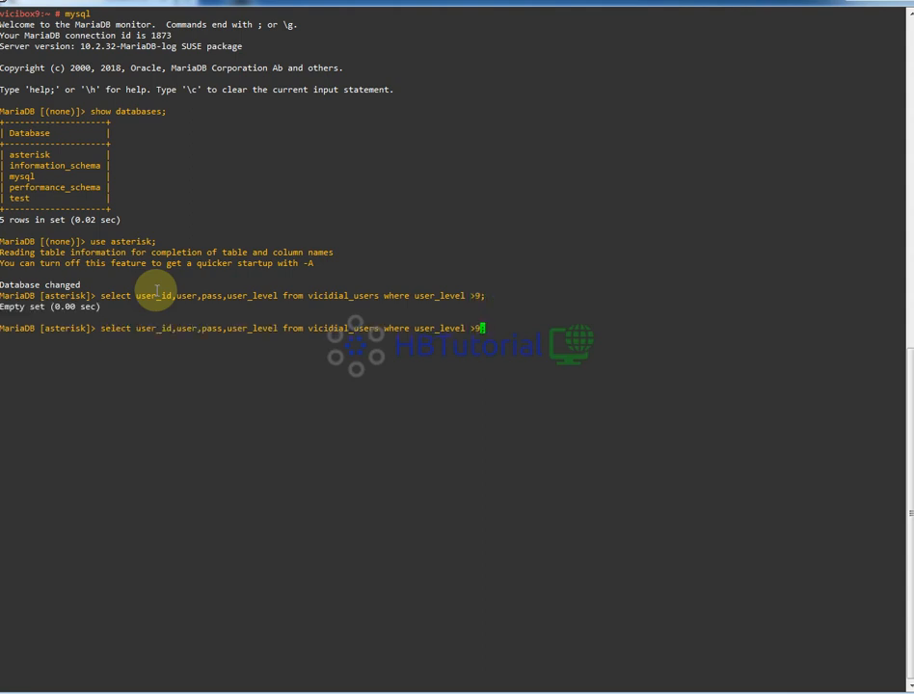
key(Left)
key(Return)
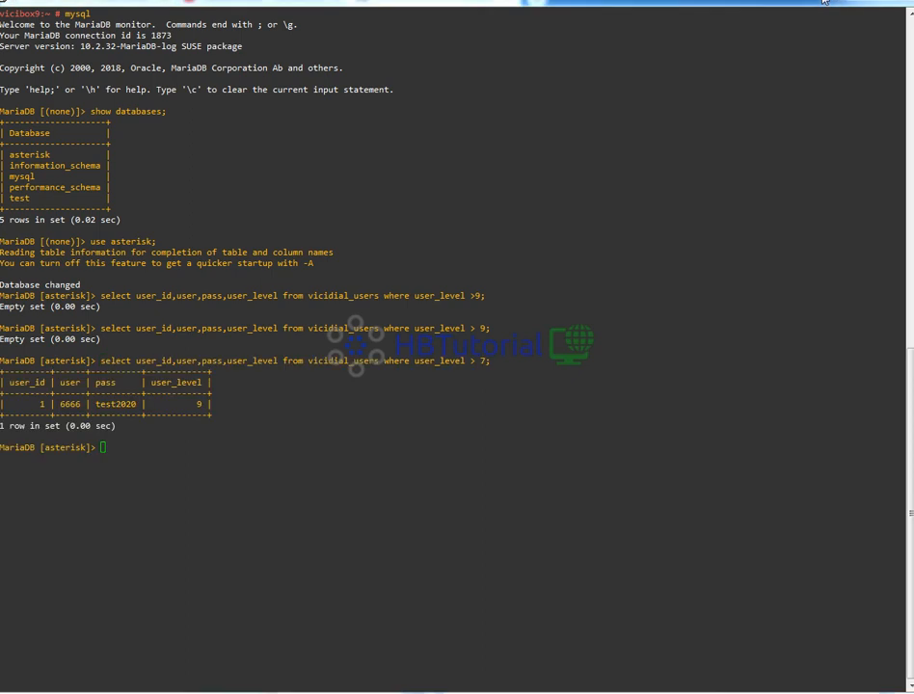
click(431, 434)
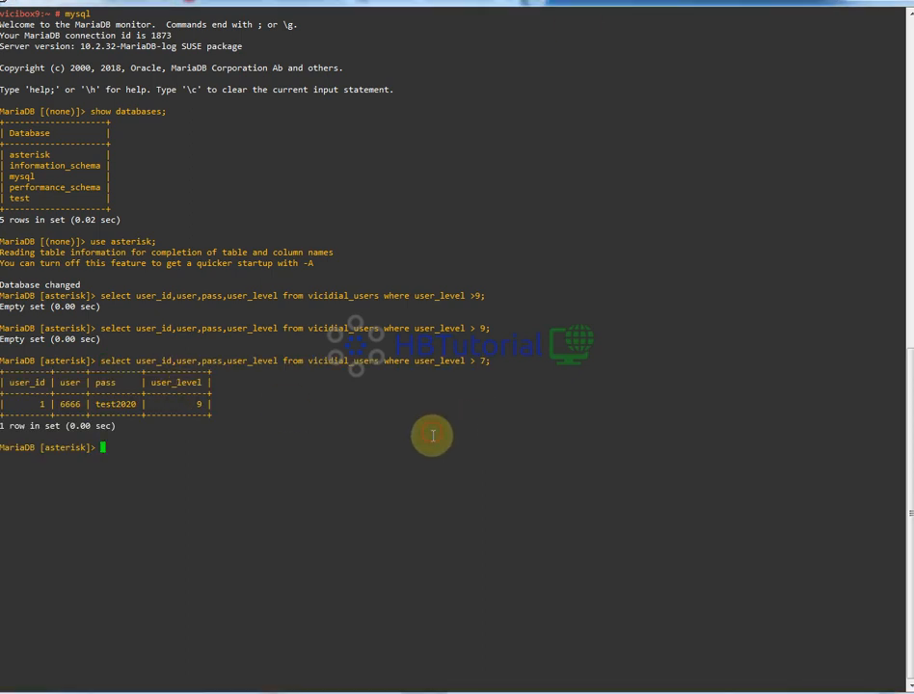
- Re-run the query and examine the returned admin account's user and pass columns
key(Up)
key(Return)
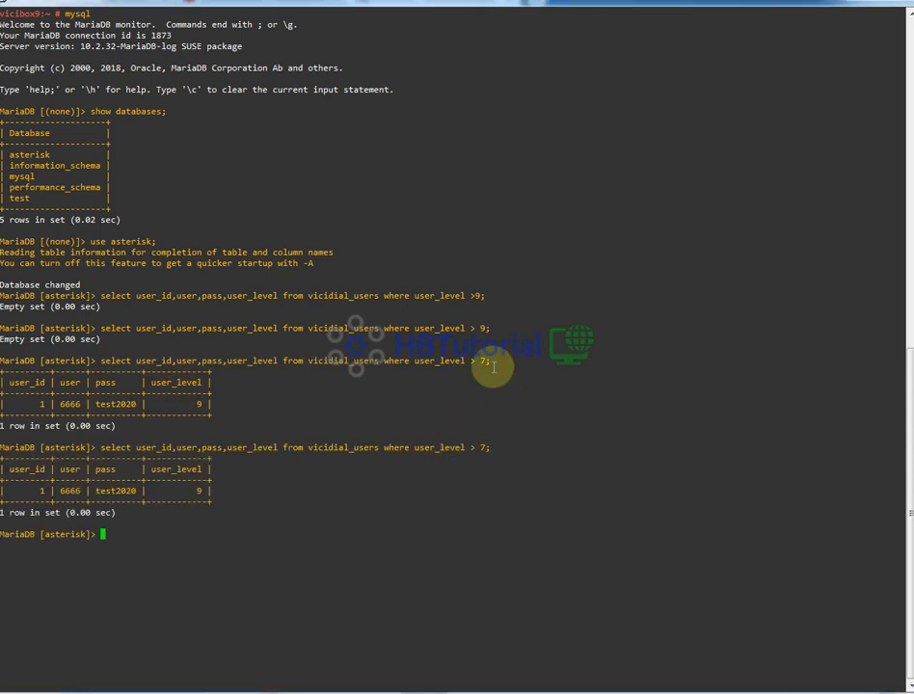
double_click(474, 295)
click(481, 349)
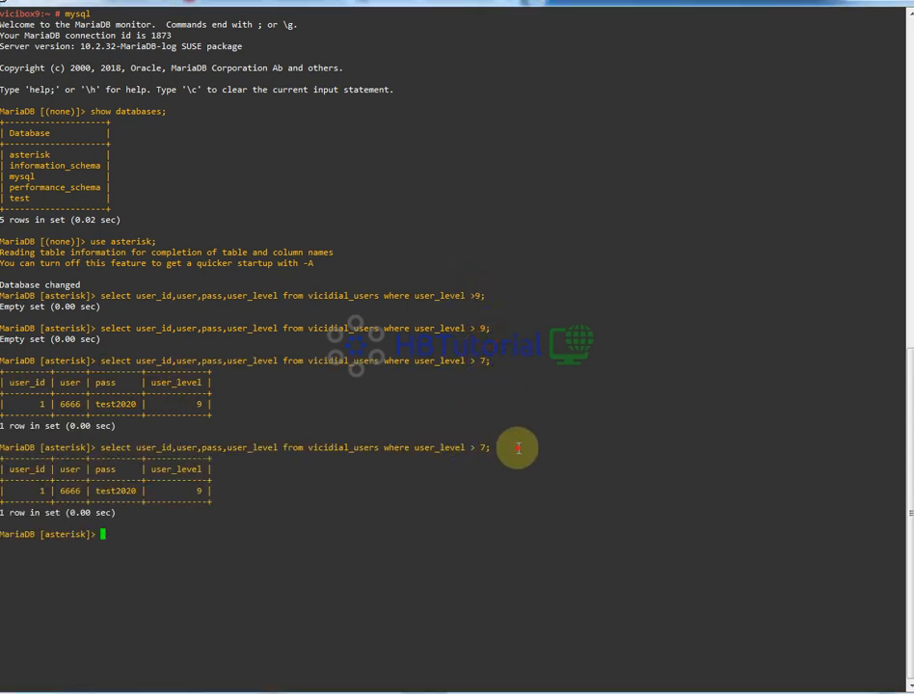
drag(21, 491, 200, 493)
click(179, 493)
triple_click(109, 490)
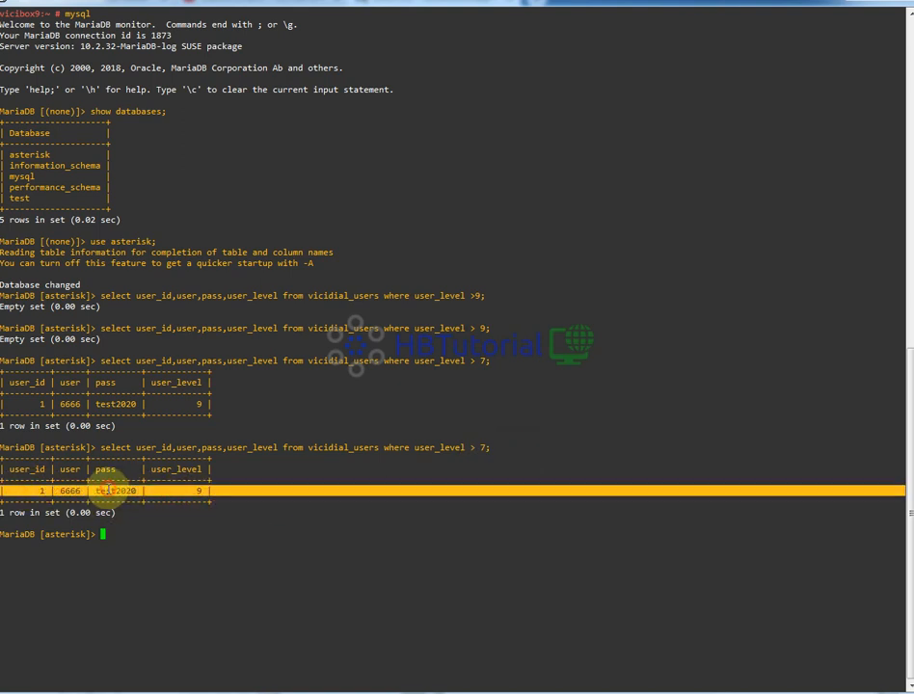
click(112, 490)
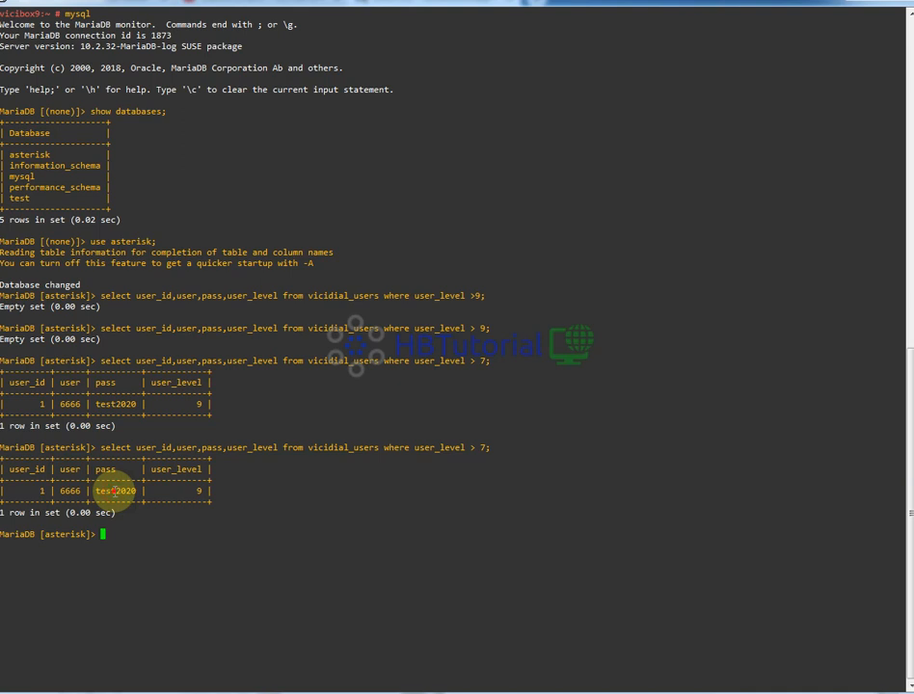
triple_click(114, 491)
click(114, 491)
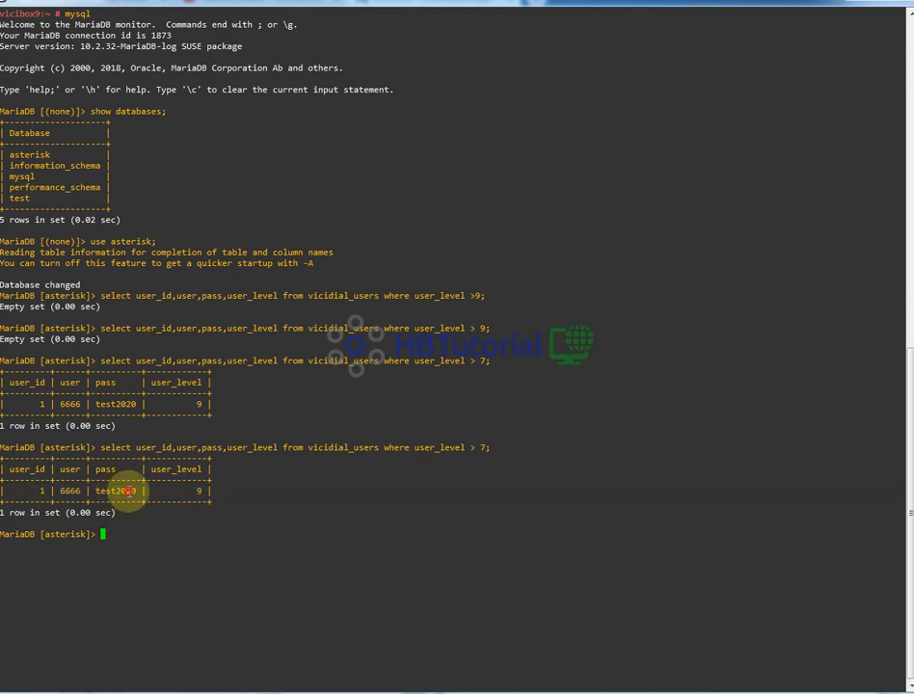
double_click(110, 491)
click(106, 492)
double_click(111, 491)
click(151, 527)
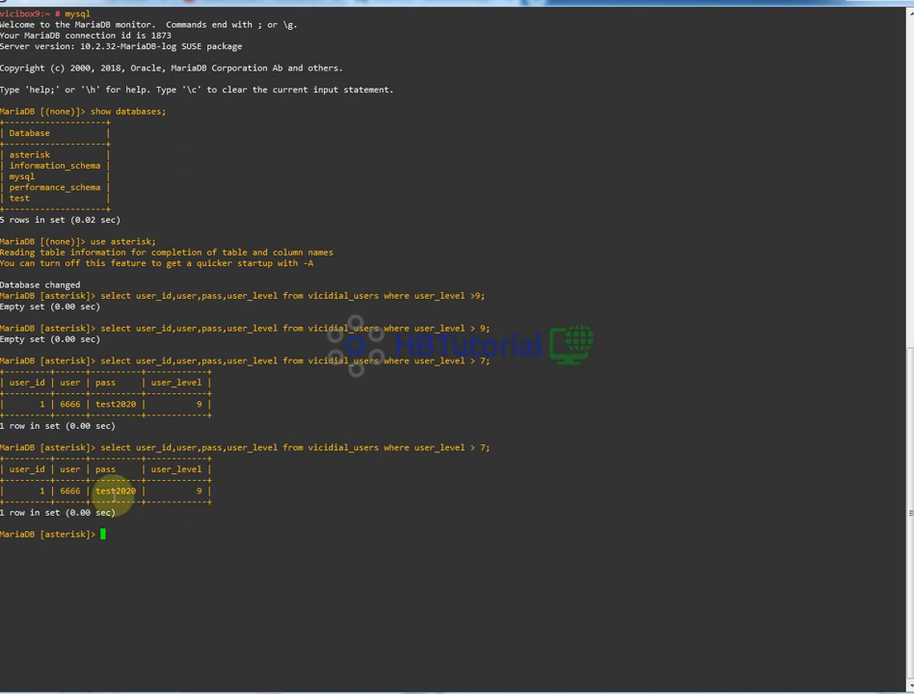
double_click(111, 492)
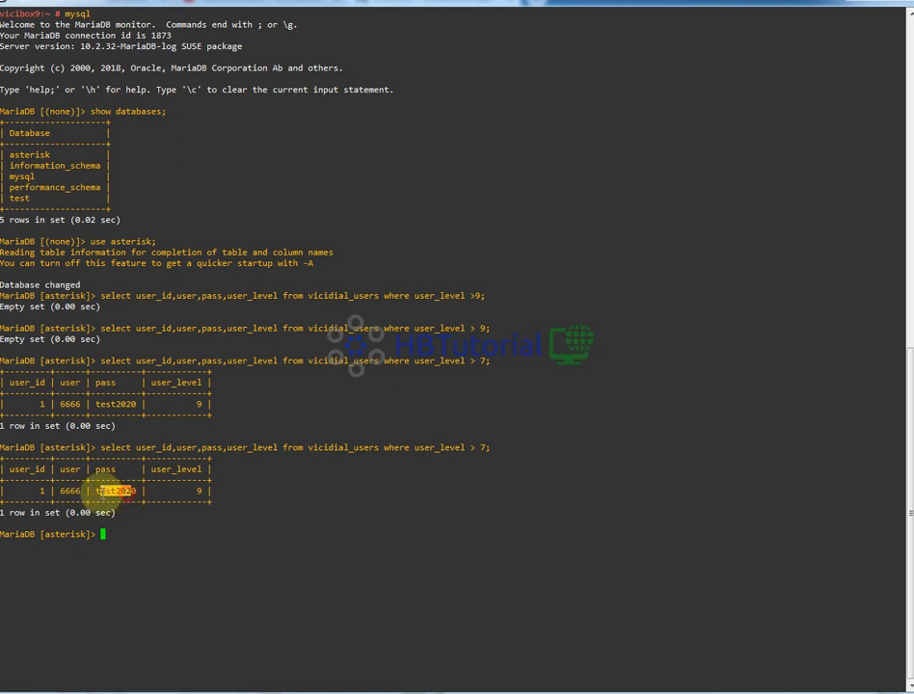
click(146, 530)
drag(71, 492, 110, 494)
click(146, 519)
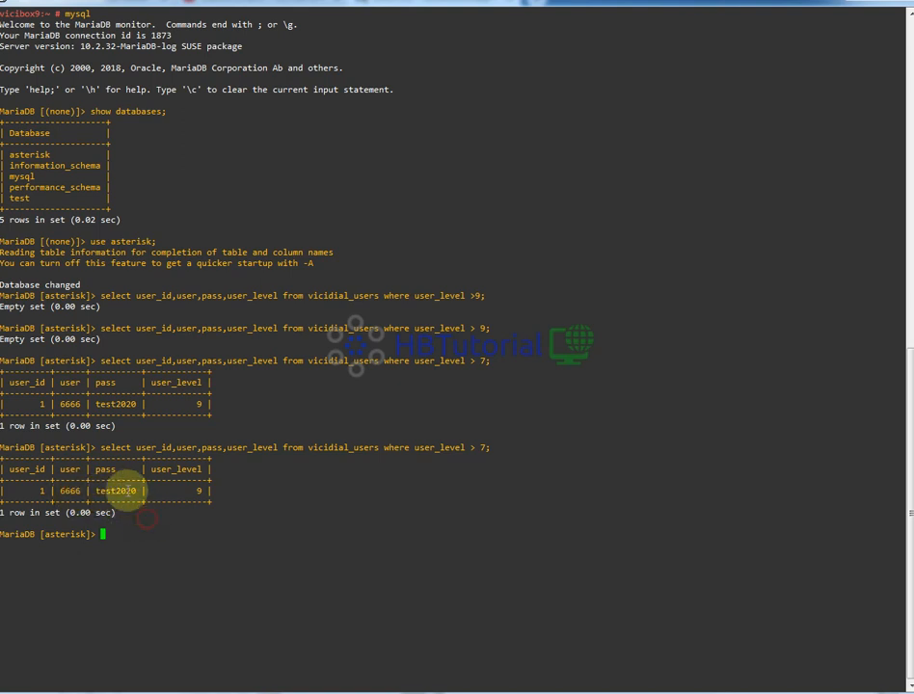
double_click(127, 492)
click(158, 514)
drag(198, 493, 81, 489)
click(172, 556)
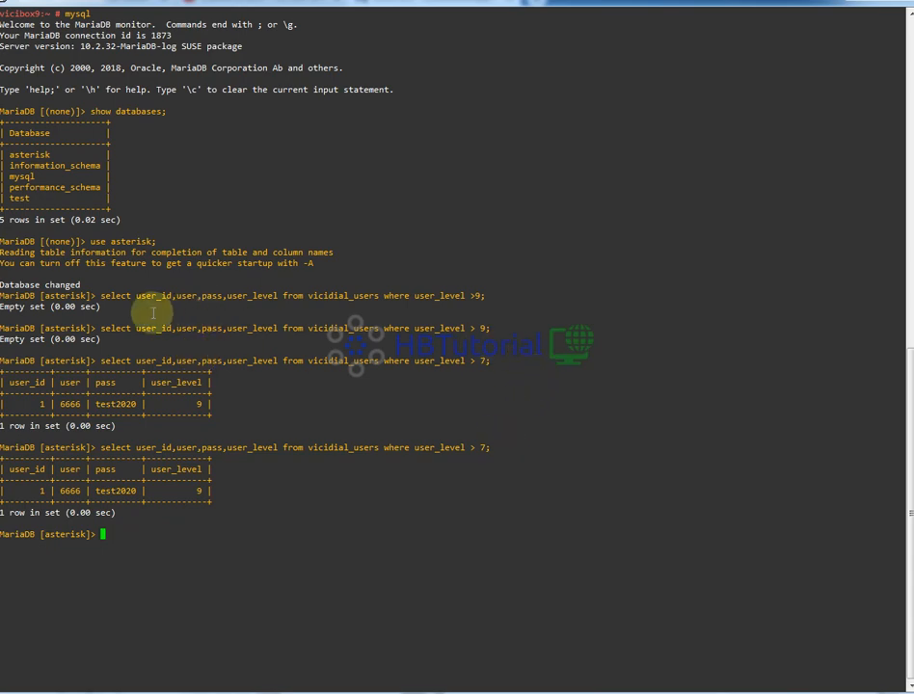
drag(92, 295, 457, 480)
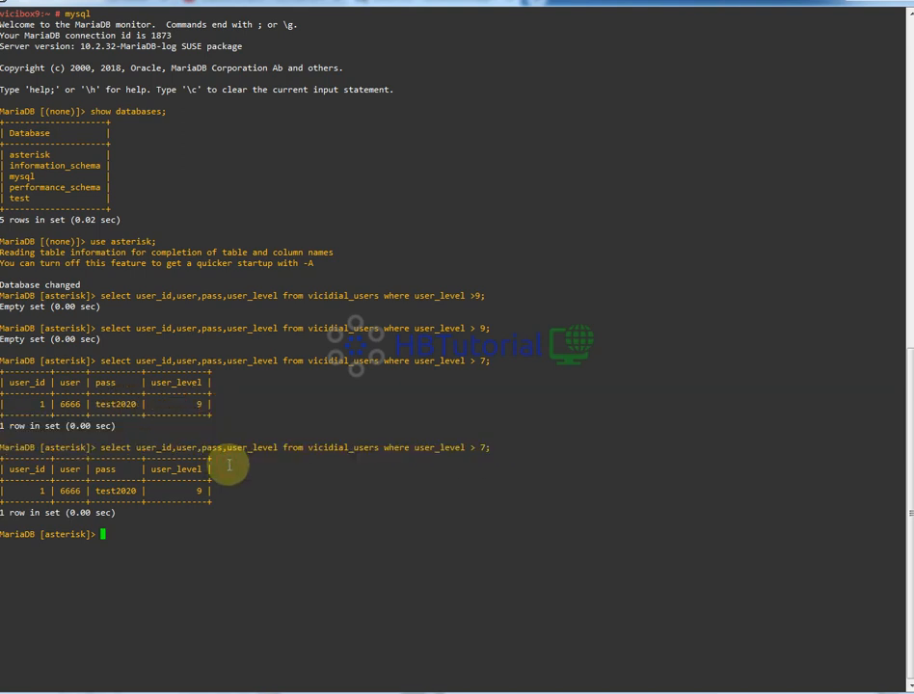
drag(494, 448, 120, 303)
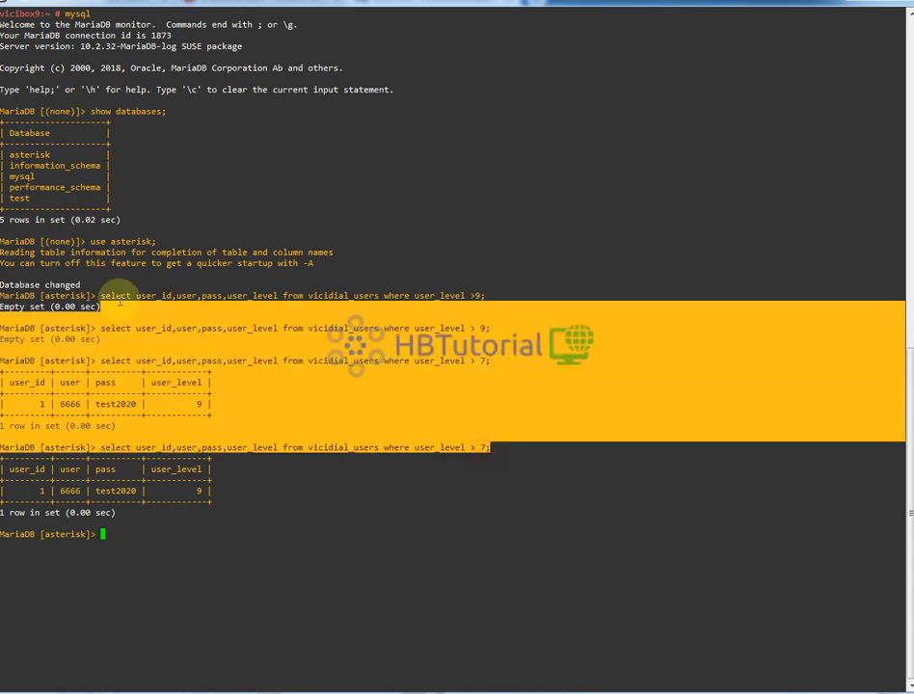
click(498, 422)
click(262, 466)
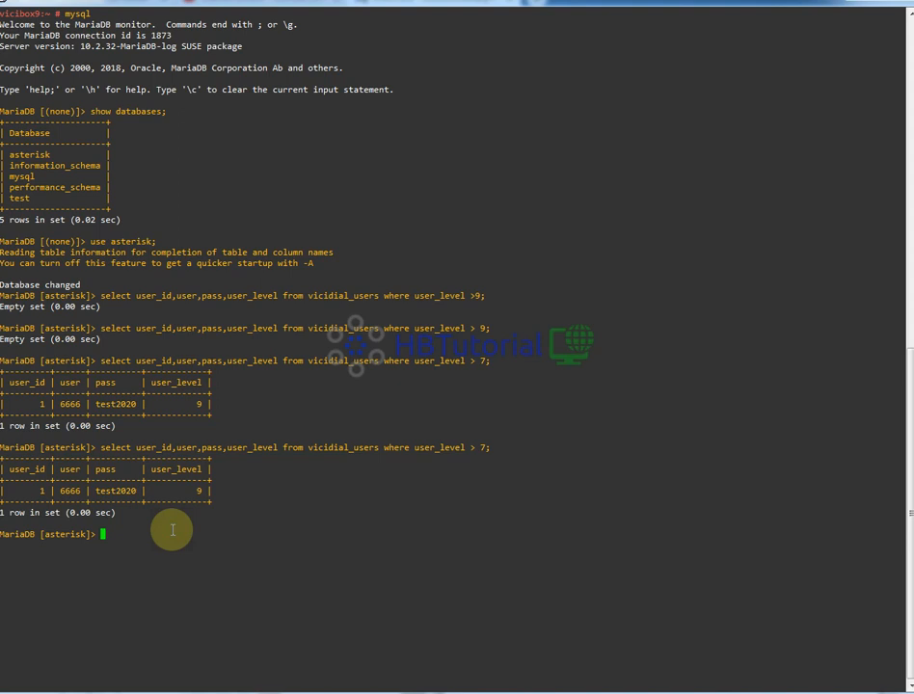
- Update the admin user's password in vicidial_users with an UPDATE statement filtered on that username
text(update vicidial_users s)
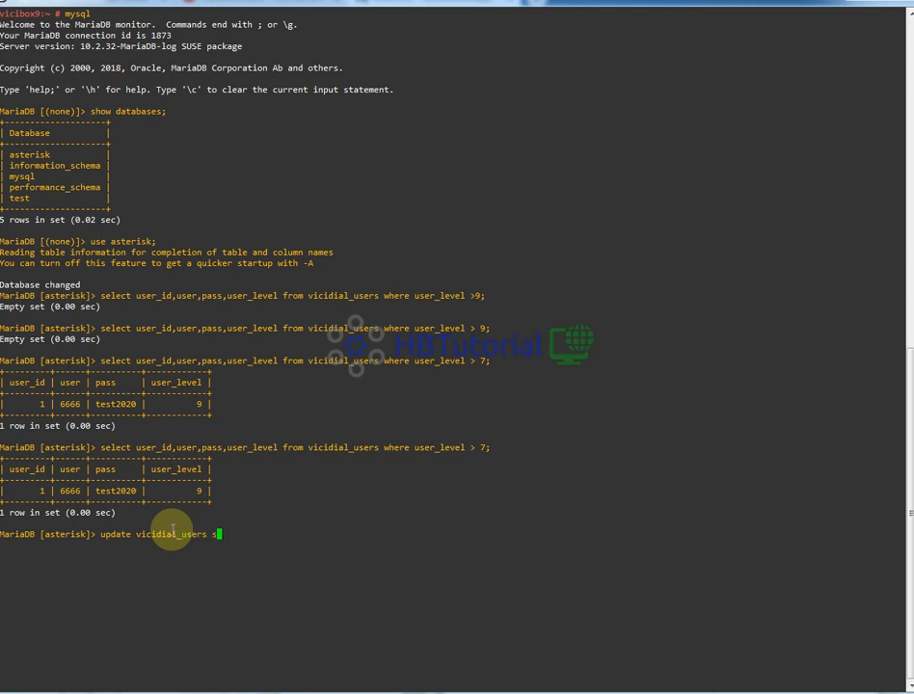
text(et pass)
text(=)
text('new)
key(BackSpace)
key(BackSpace)
key(BackSpace)
text(test2021')
text(whre)
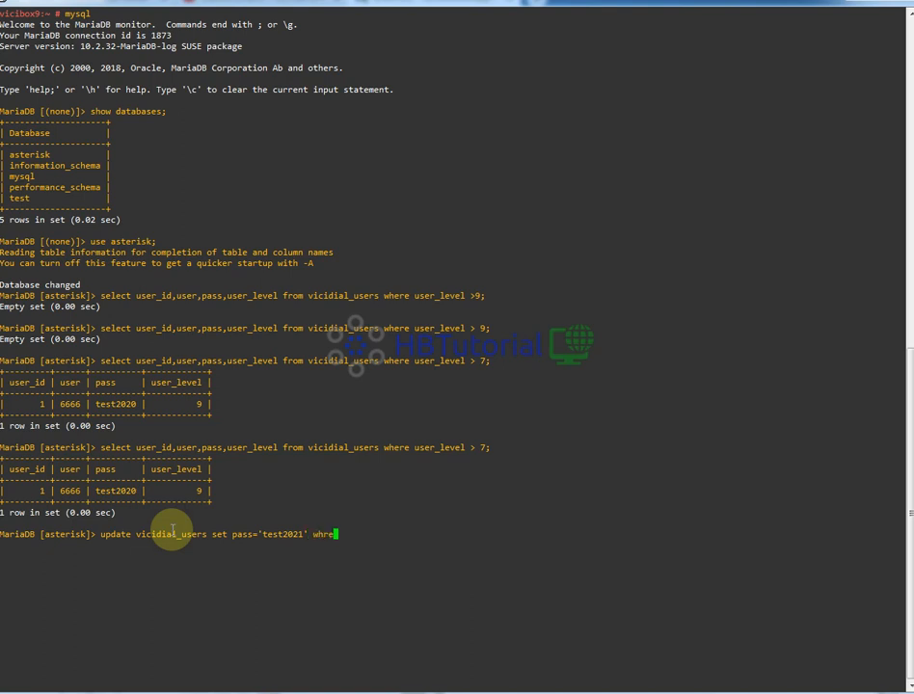
key(BackSpace)
key(BackSpace)
text(ere user='6666';)
key(Return)
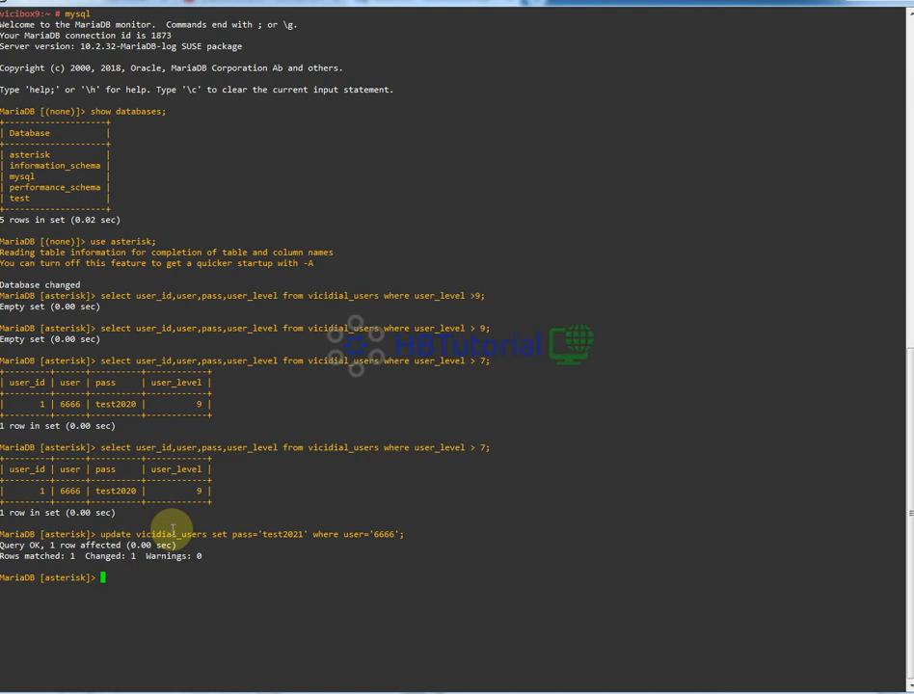
- Re-run the vicidial_users select query to check the admin account's password
key(Up)
key(Up)
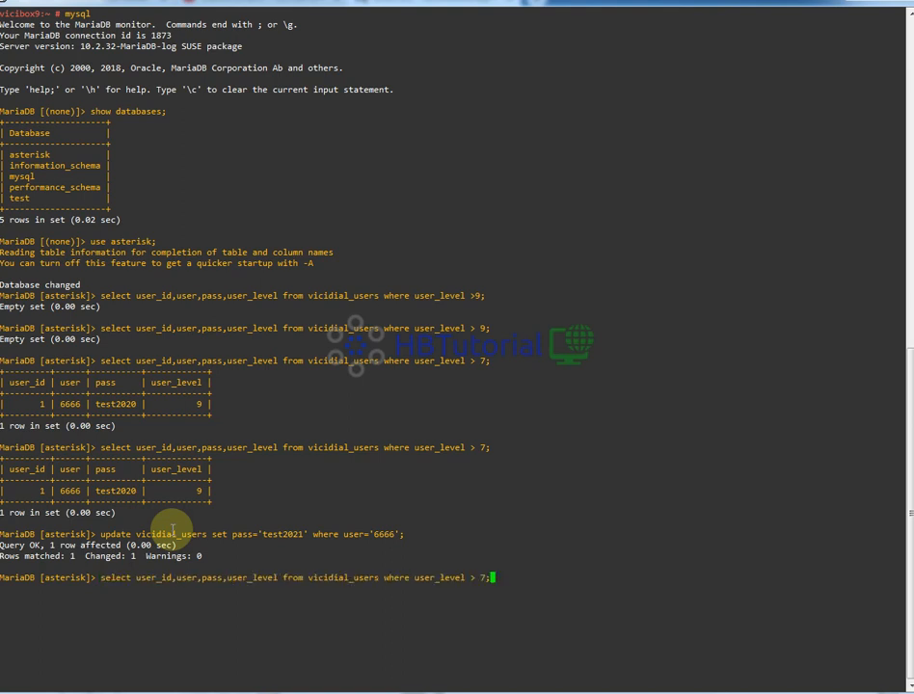
key(Return)
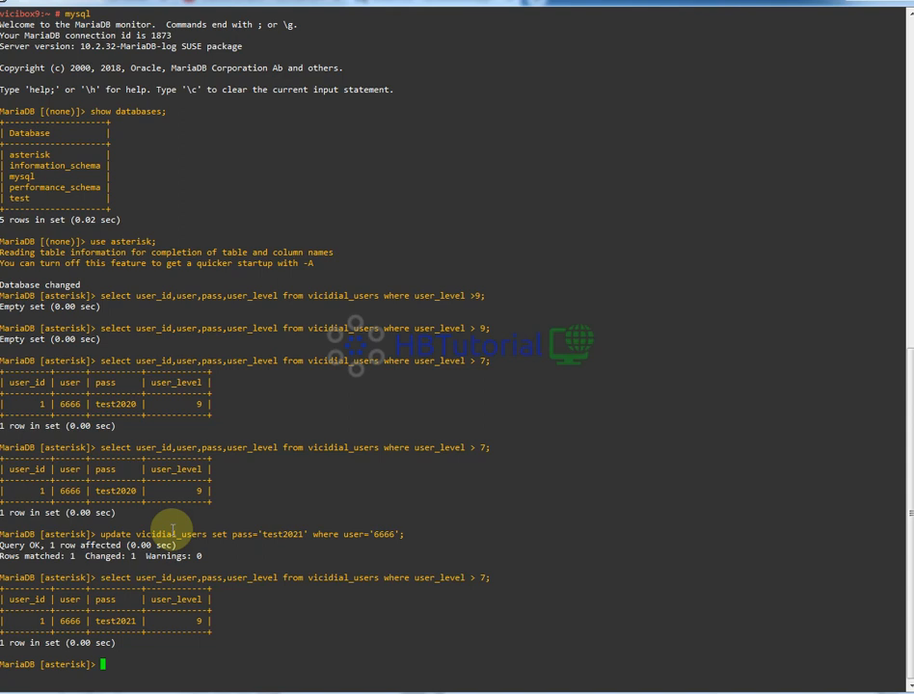
- Re-run the vicidial_users query with the user_level threshold set to 1
key(Up)
key(Up)
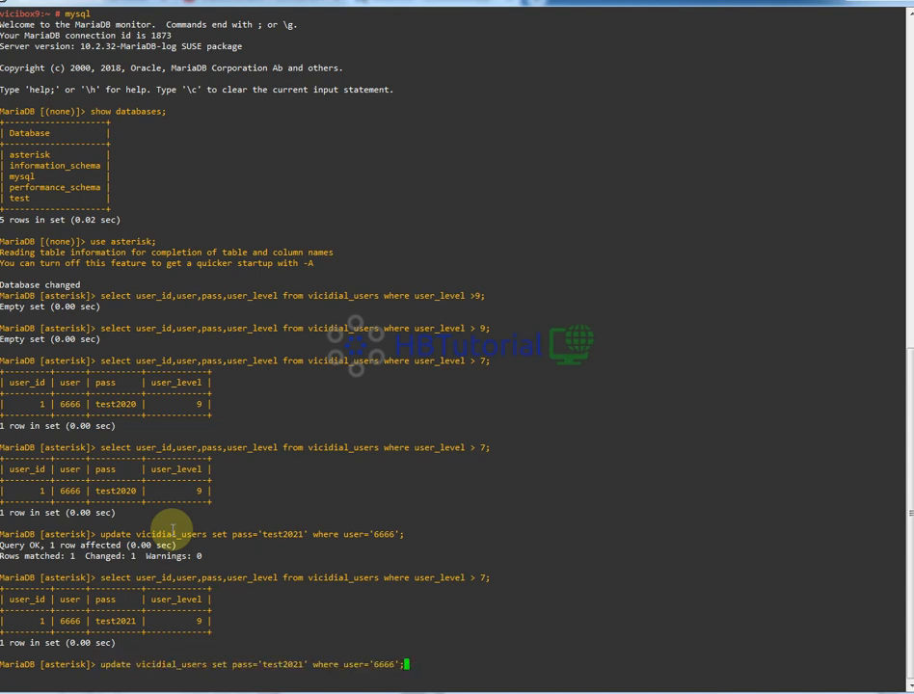
key(Down)
key(Up)
key(Down)
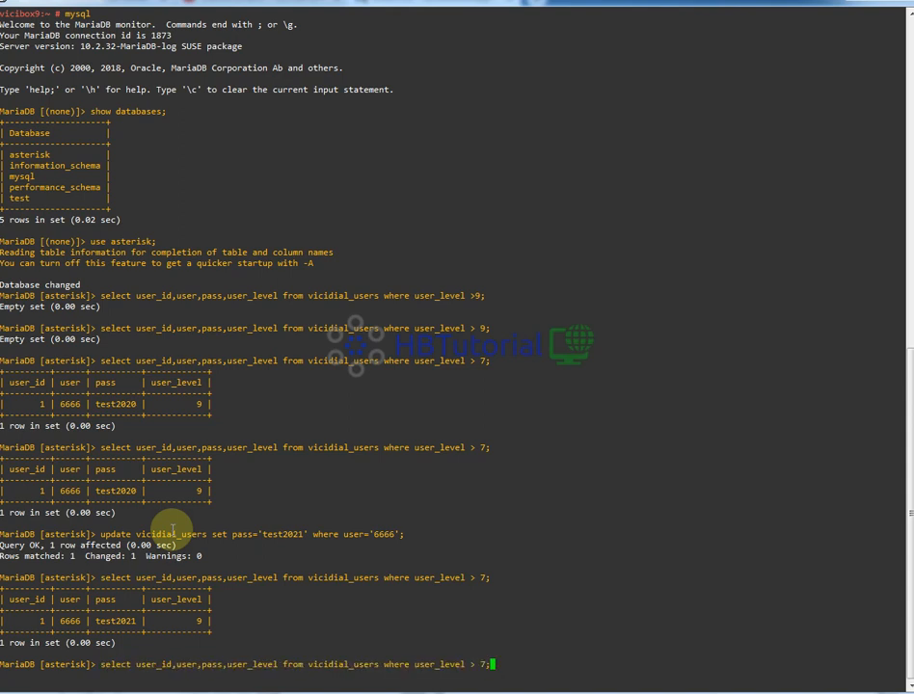
key(BackSpace)
key(BackSpace)
text(1;)
key(Return)
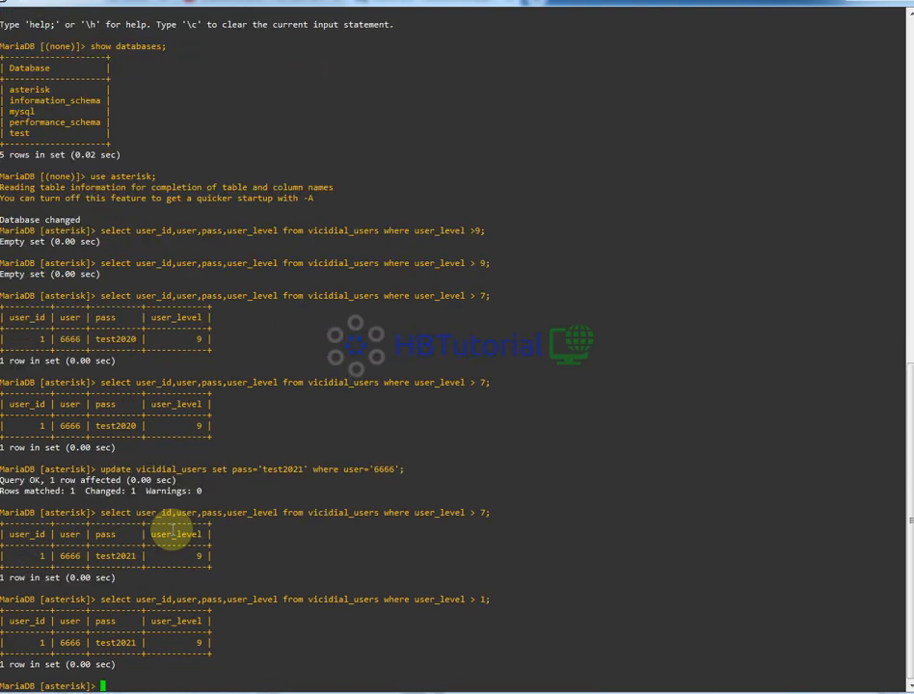
- Re-run the vicidial_users select query with the user_level threshold changed to greater than 9
key(Up)
key(BackSpace)
key(BackSpace)
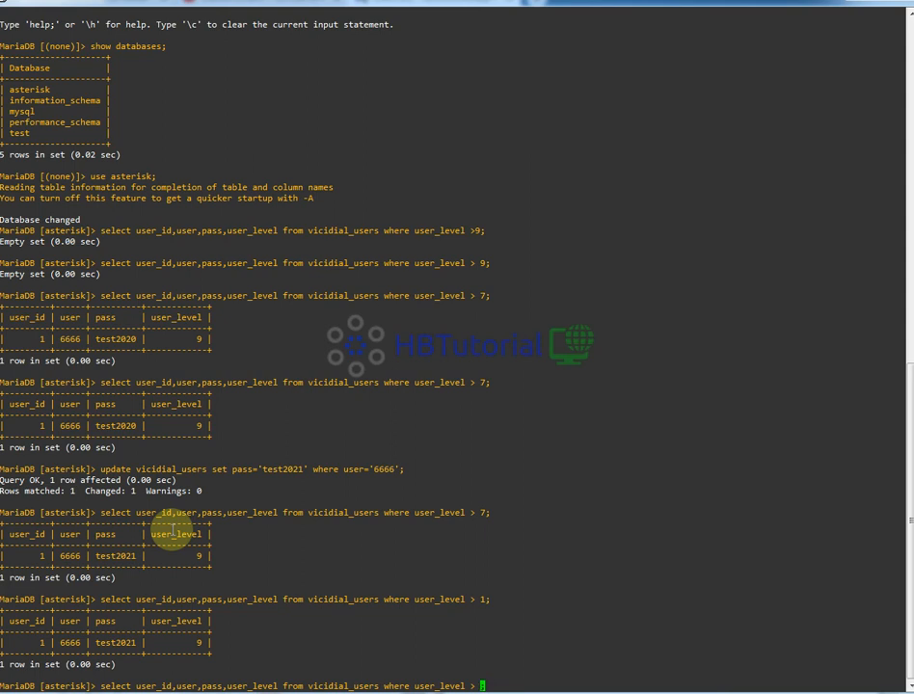
text(9;)
key(Return)
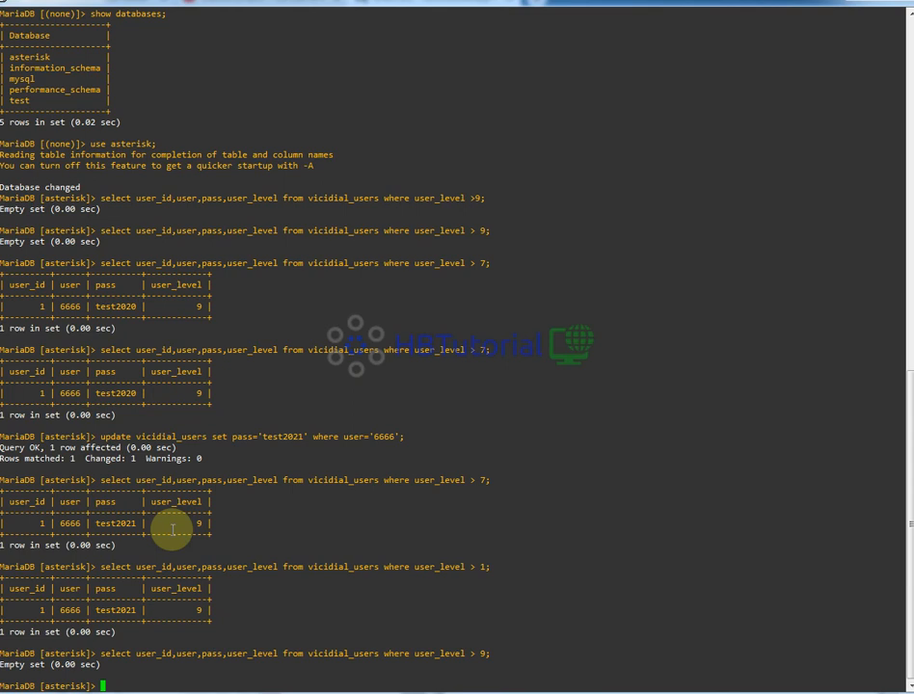
- Re-run the vicidial_users select query with the user_level threshold changed to greater than 4
key(Up)
key(BackSpace)
key(BackSpace)
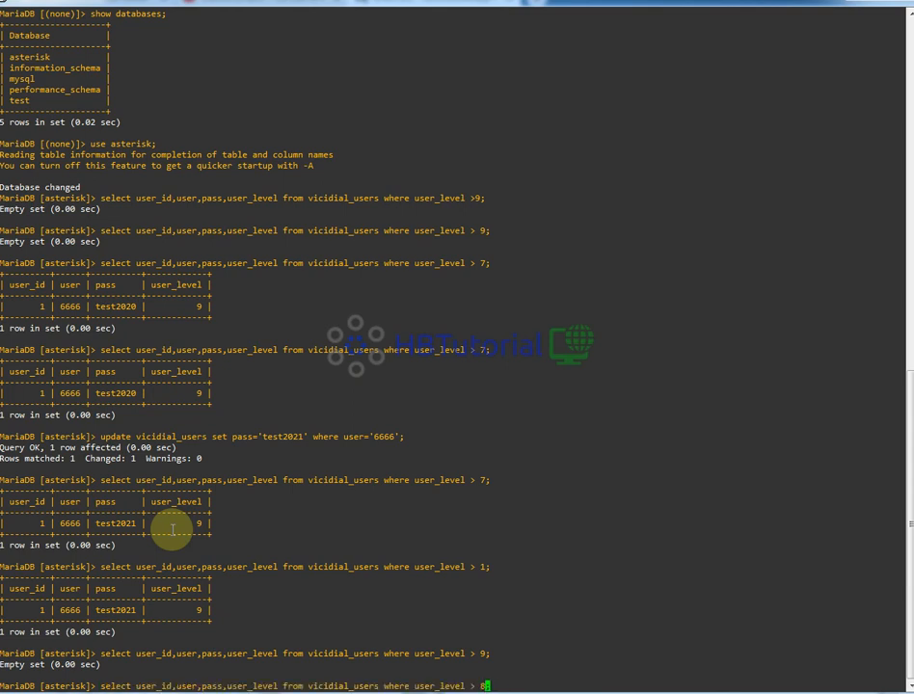
text(4;)
key(Return)
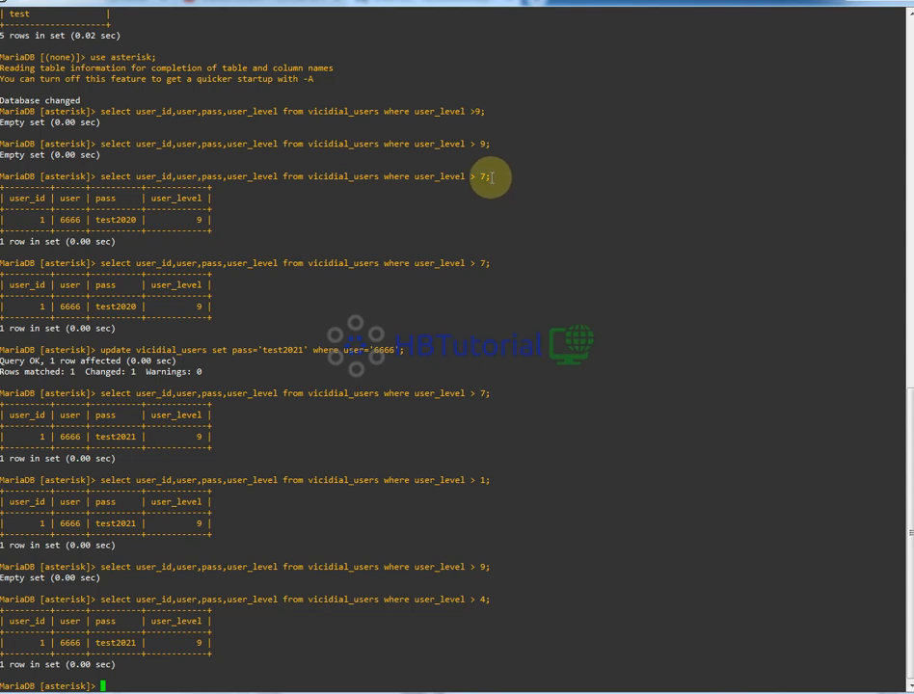
- Highlight the user_level column header and the admin account's row in an earlier query result to examine them
drag(550, 175, 1, 167)
click(178, 186)
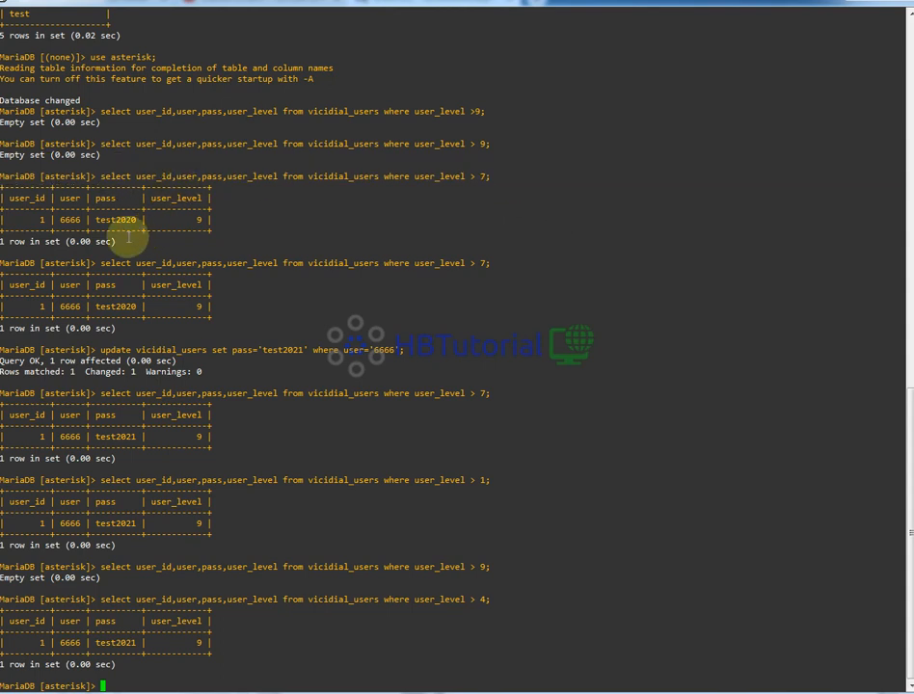
double_click(191, 197)
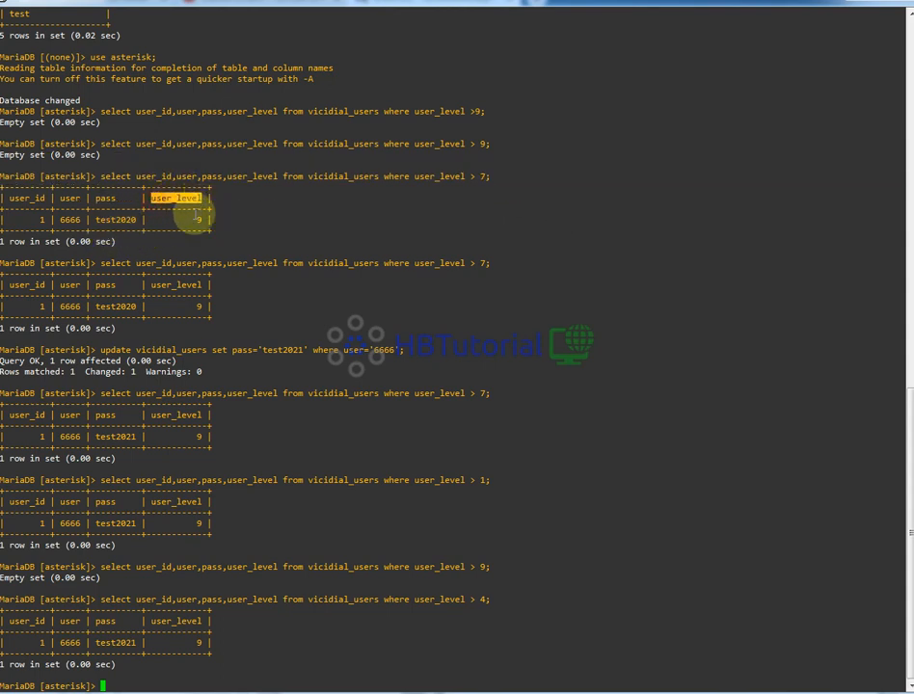
click(203, 219)
drag(203, 219, 9, 220)
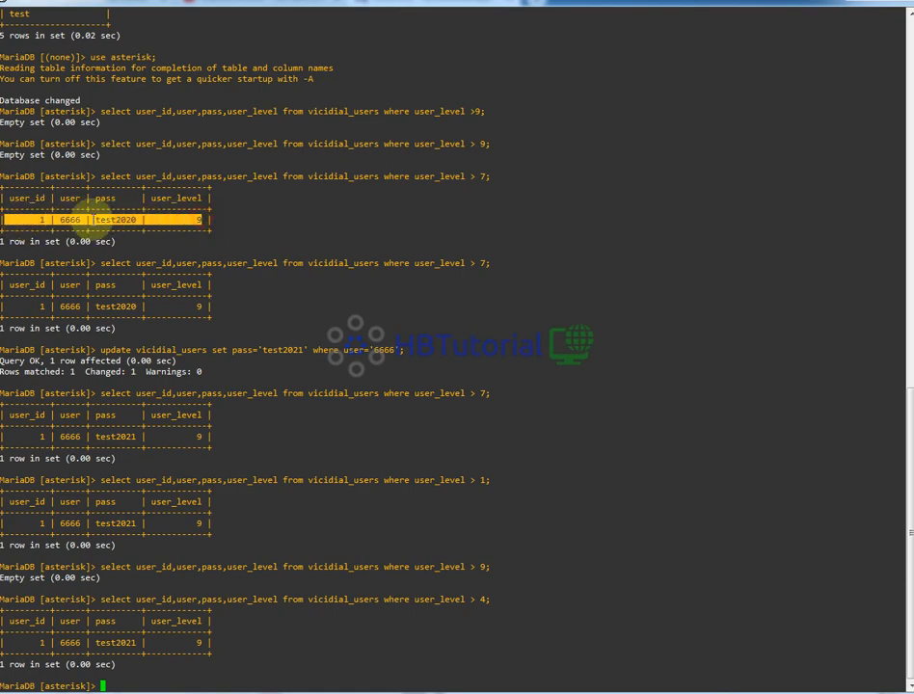
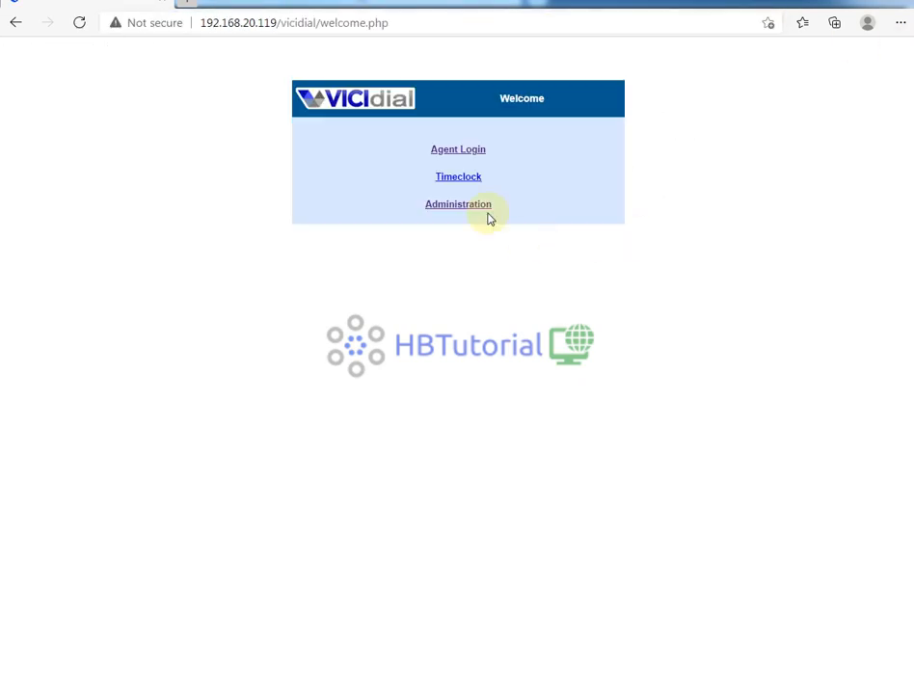
- Open the Administration page and sign in with the admin account's username and password
click(464, 205)
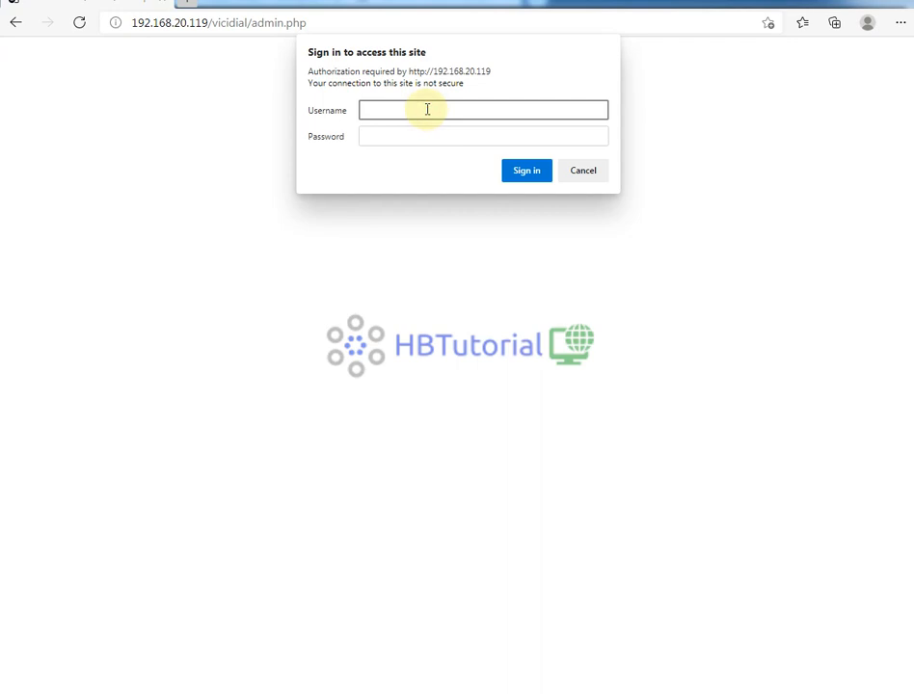
text(6666)
key(Tab)
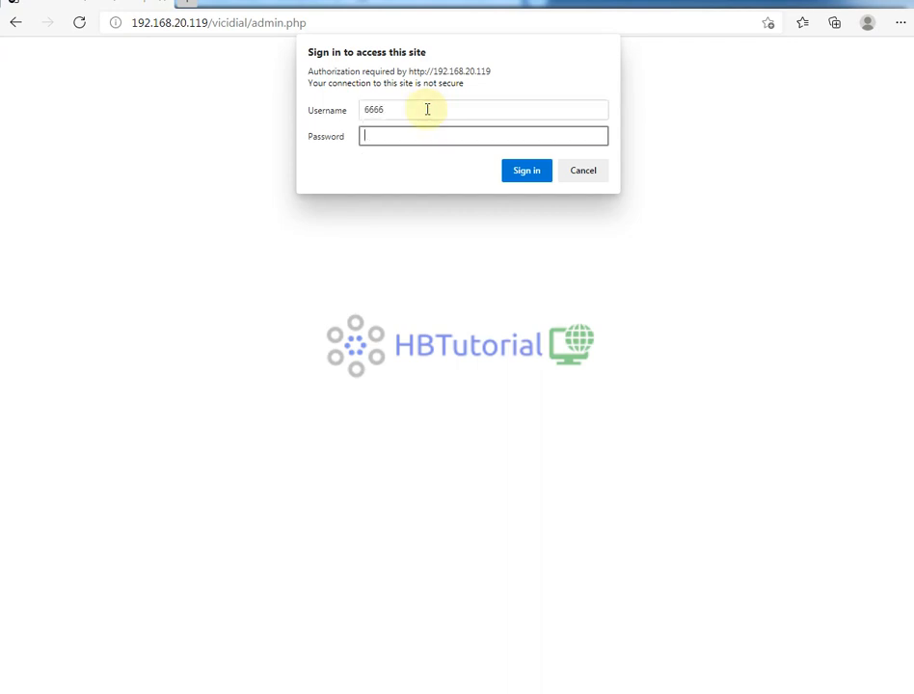
text(********)
key(Return)
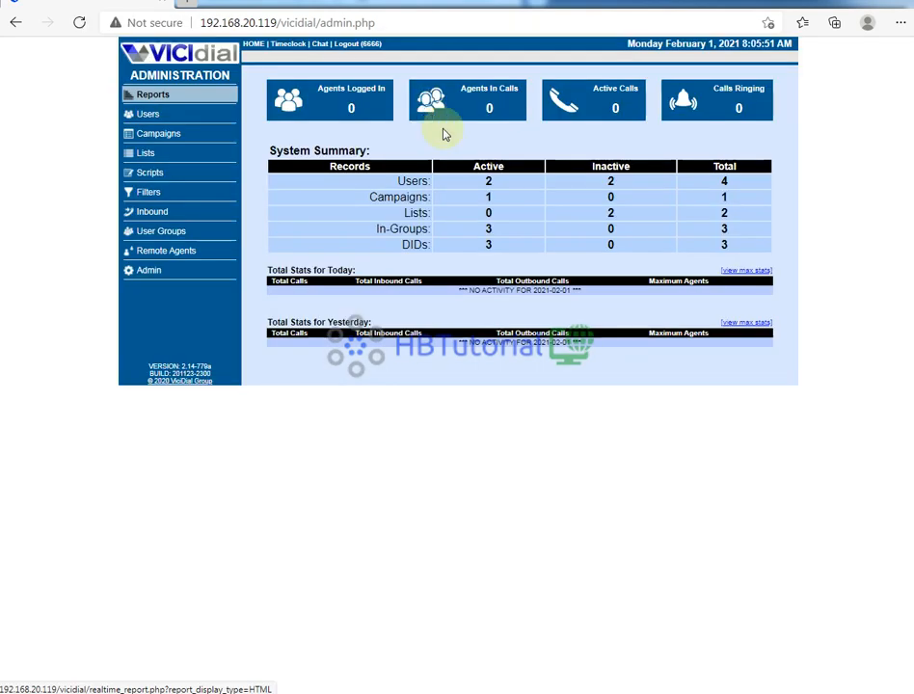
- Open user 8888's record from the user listings and highlight its user number to examine it
click(147, 113)
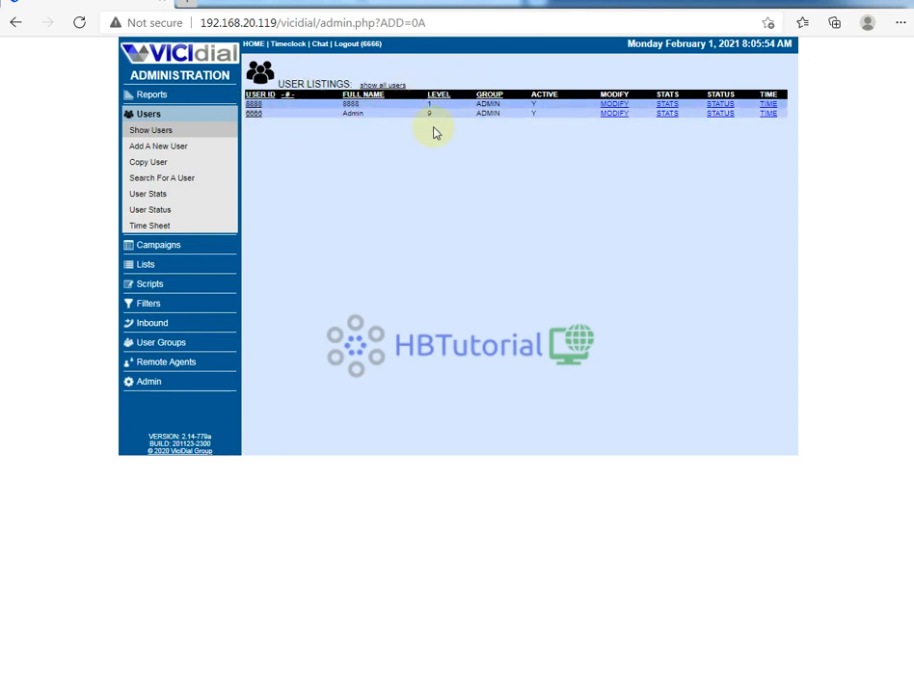
click(254, 103)
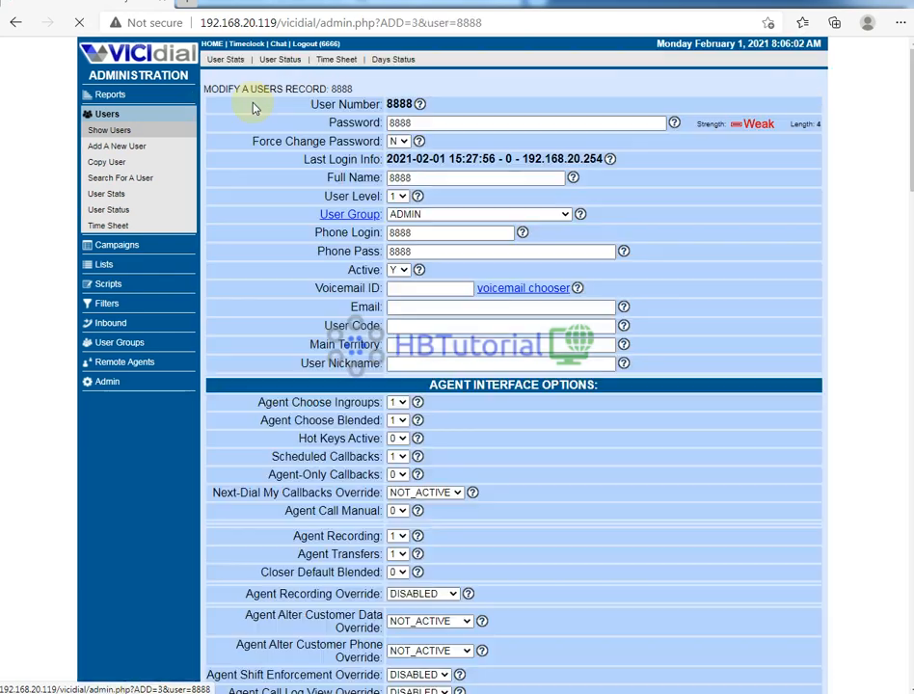
click(418, 122)
click(393, 105)
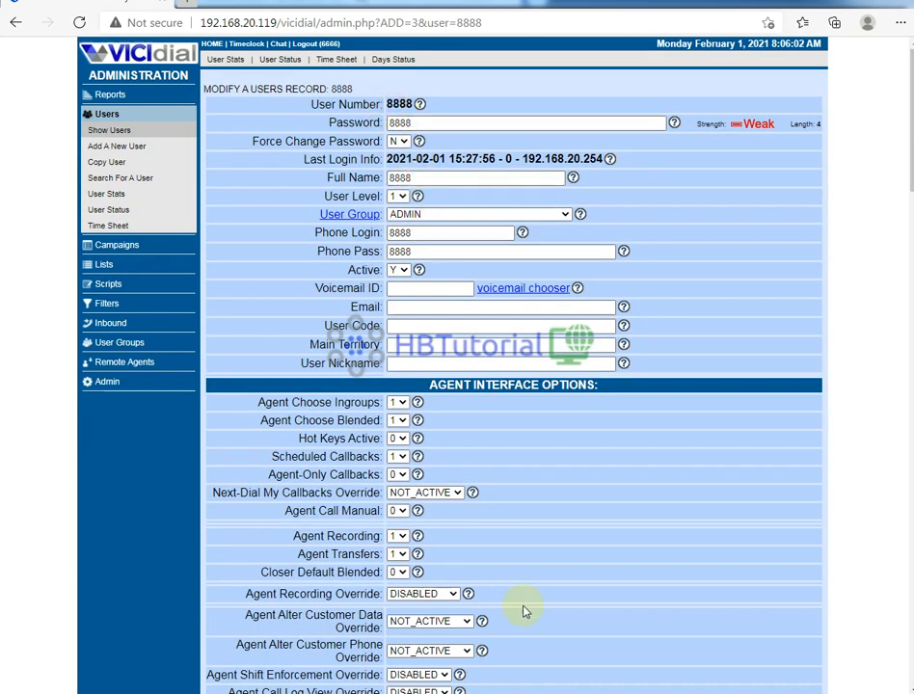
drag(393, 104, 427, 104)
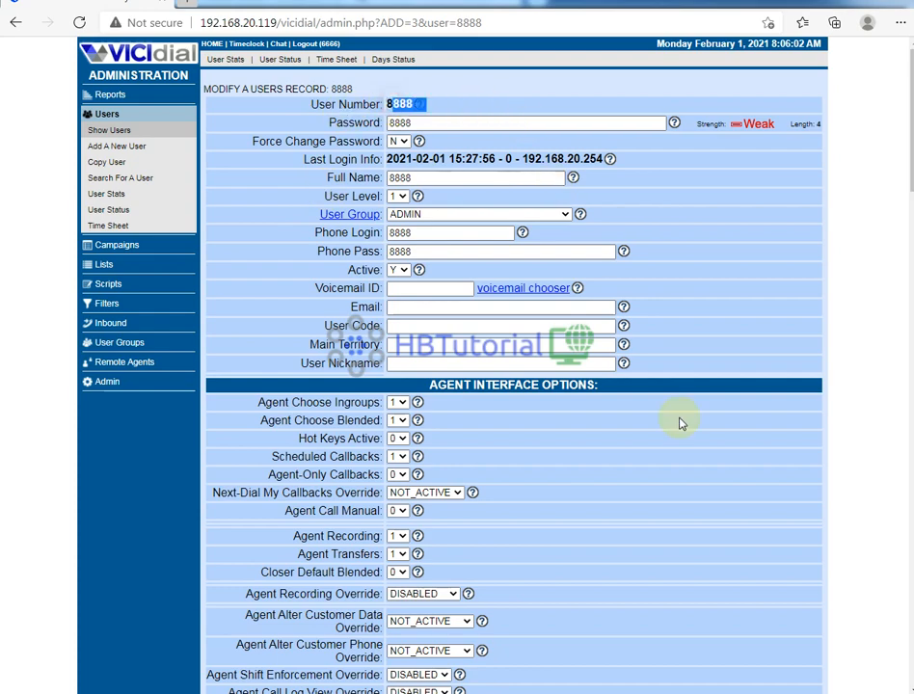
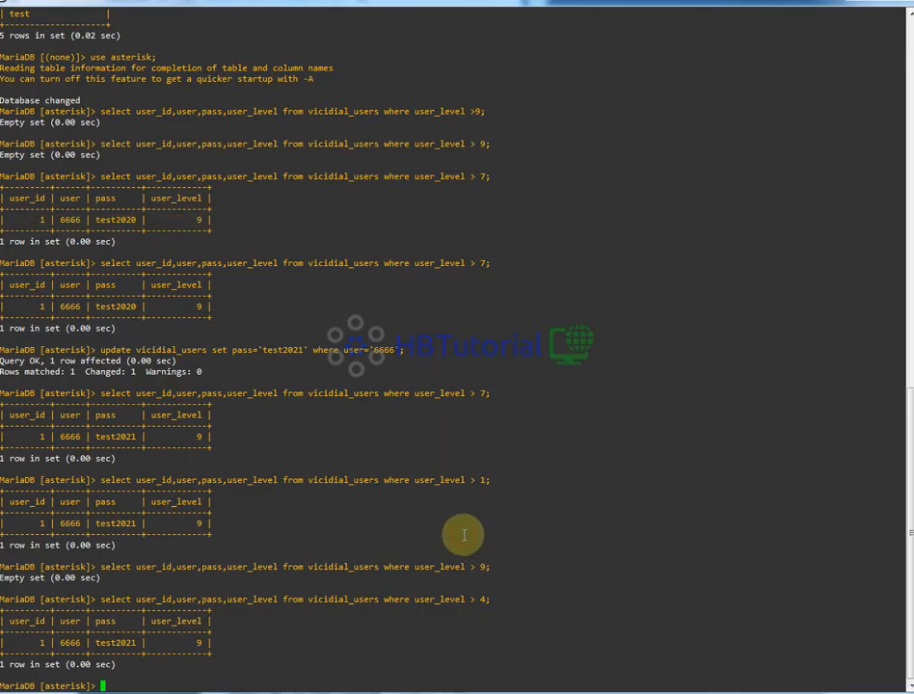
key(Up)
key(Up)
key(Up)
key(Up)
key(Up)
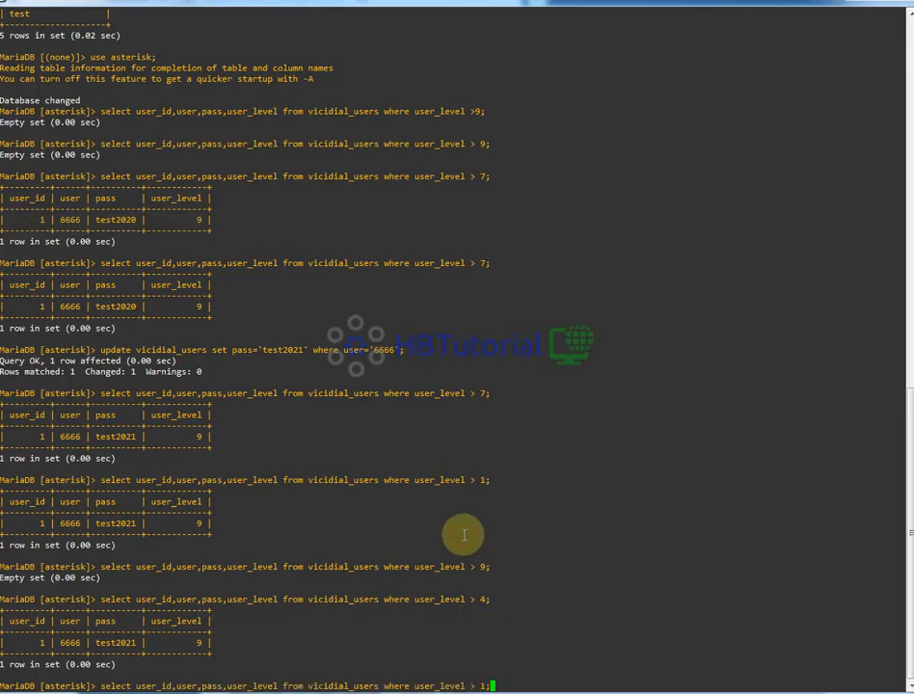
key(Left)
key(Left)
key(Left)
key(Left)
key(Left)
key(Left)
key(Left)
key(Left)
key(Left)
key(Left)
key(Left)
key(Left)
key(Left)
key(Left)
key(Left)
key(Left)
key(Left)
key(Left)
key(Left)
key(Left)
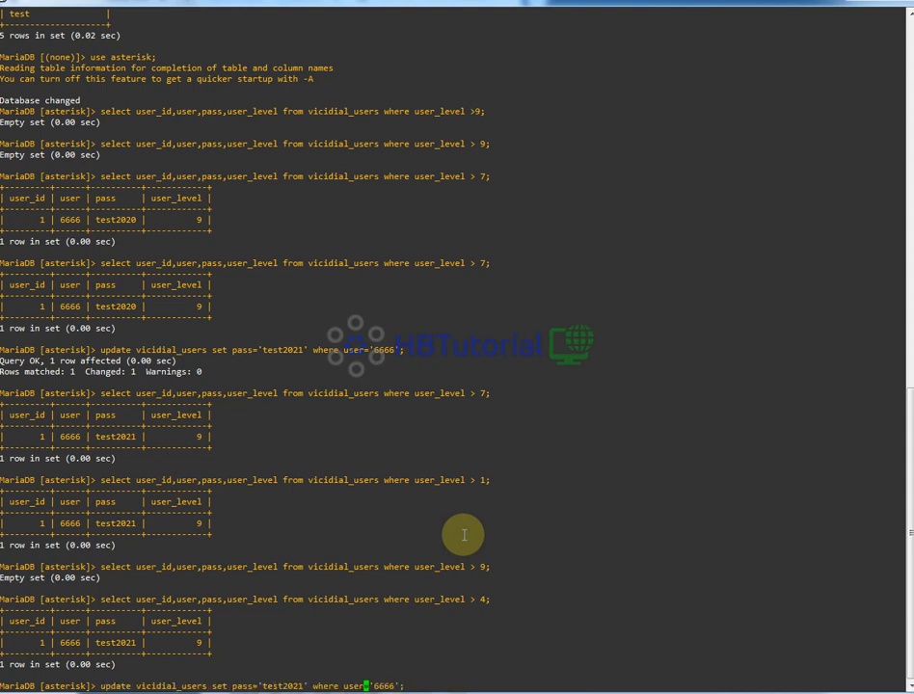
key(Left)
key(Left)
key(Left)
key(Left)
key(Left)
key(Left)
key(Left)
key(Left)
key(Left)
key(Left)
key(Left)
key(Left)
key(Left)
key(Left)
key(Left)
key(Left)
key(Left)
key(Left)
key(Left)
key(Left)
key(Right)
key(Right)
key(Right)
key(Right)
key(Right)
key(Right)
key(Right)
key(Right)
key(Right)
key(Right)
key(Right)
key(Right)
key(Right)
key(Right)
key(Right)
key(Right)
key(Right)
key(Right)
key(Right)
key(Right)
key(Right)
key(Right)
key(Right)
key(Right)
key(Right)
key(Right)
key(Right)
key(Right)
key(Right)
key(Right)
key(Right)
key(Right)
key(Right)
key(Right)
key(Right)
key(Right)
key(Right)
key(Right)
key(Delete)
key(Delete)
key(Delete)
key(Delete)
text(8888)
key(Return)
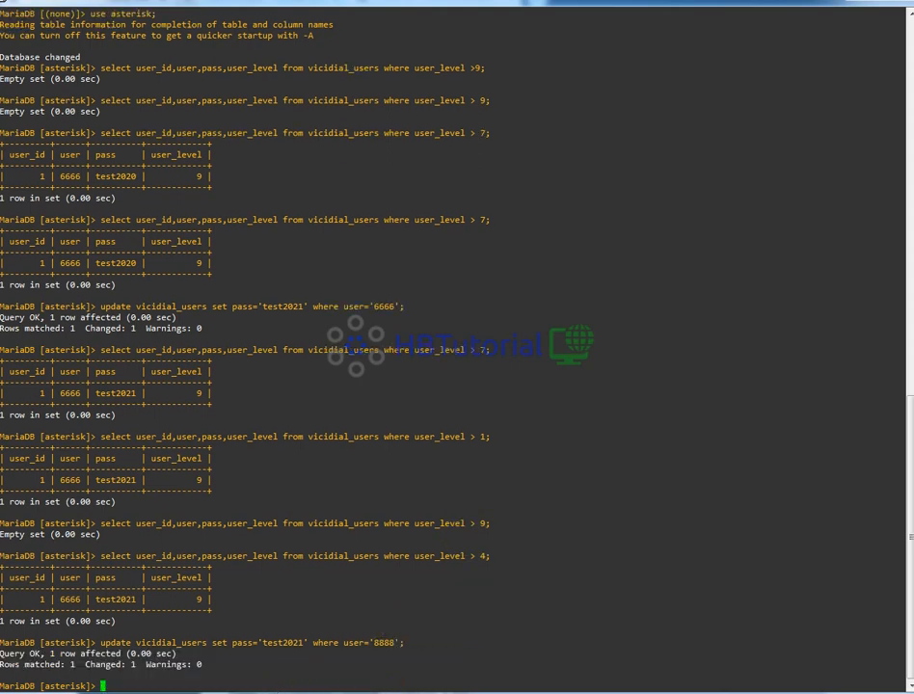
- Switch to the browser and reload user 8888's record to examine its password field
key(alt+Tab)
click(80, 24)
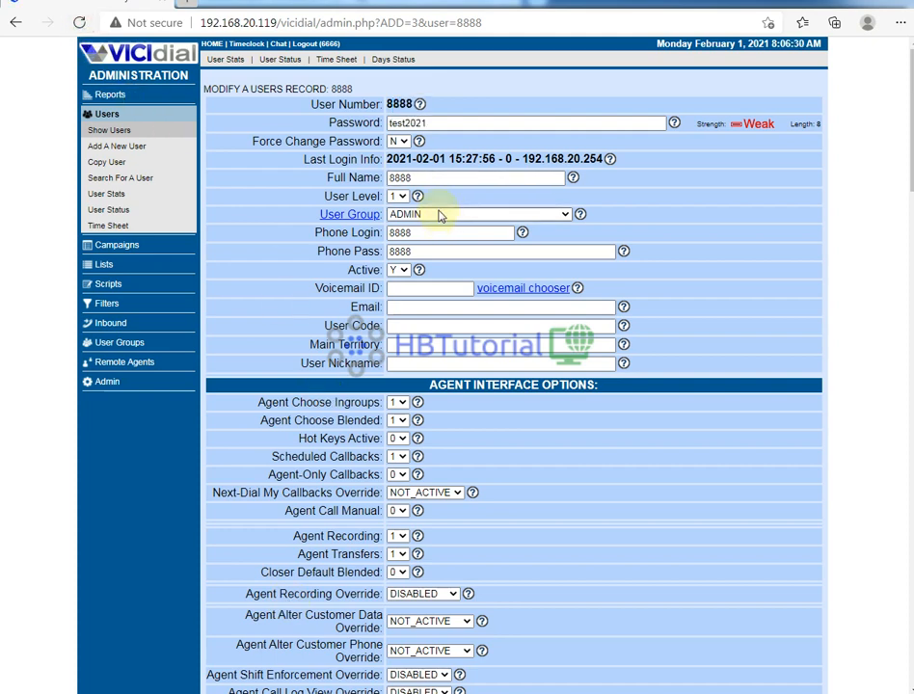
double_click(453, 126)
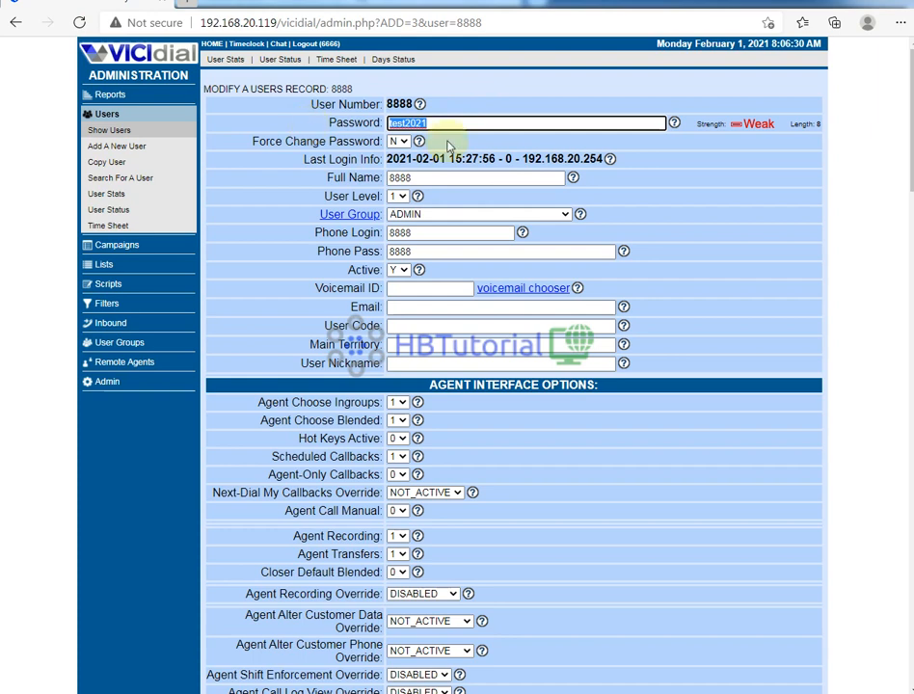
click(502, 140)
drag(477, 124, 268, 124)
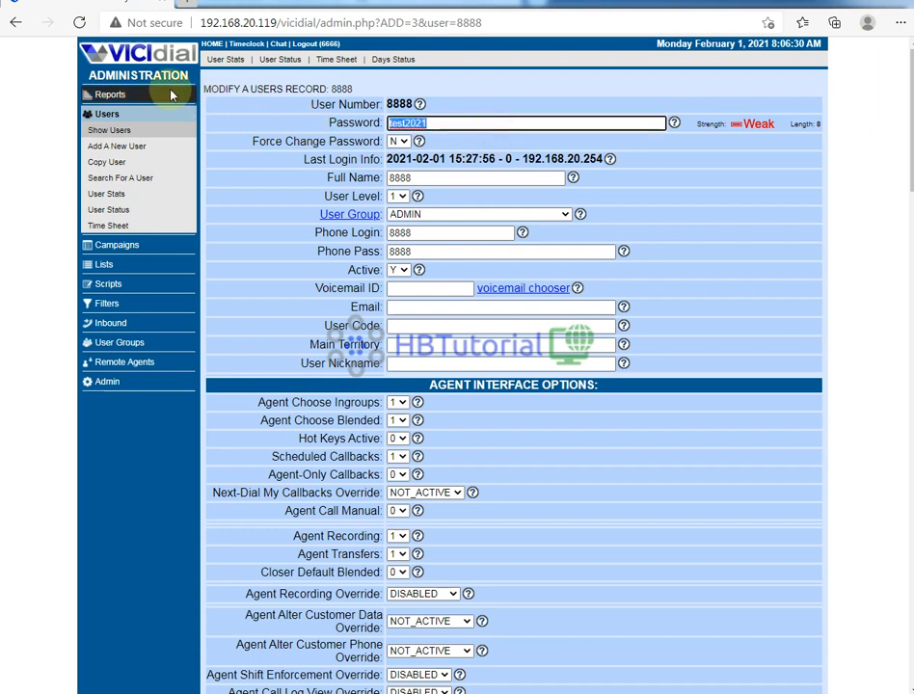
click(80, 22)
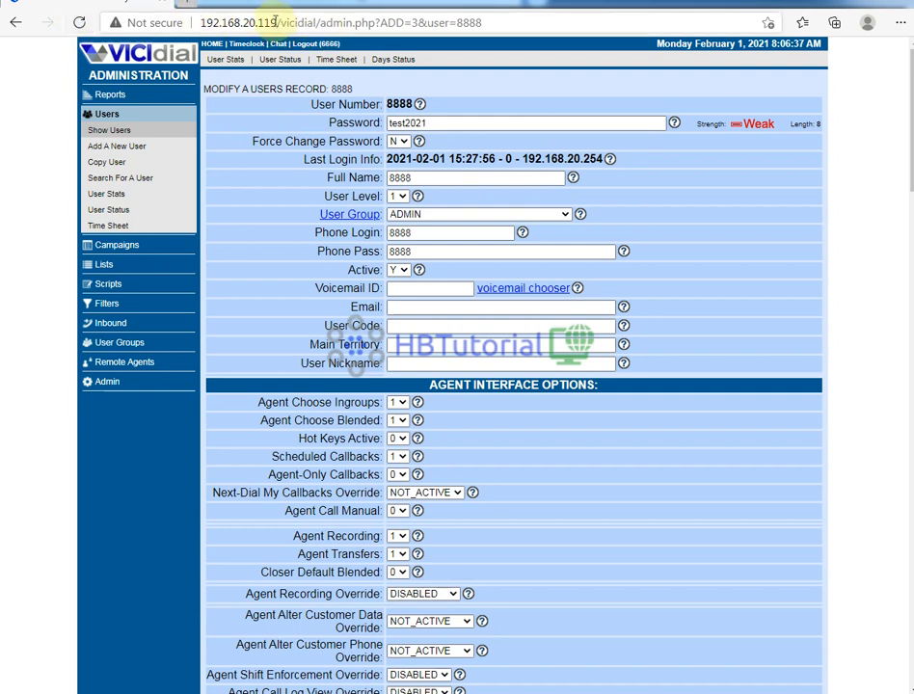
drag(278, 21, 193, 23)
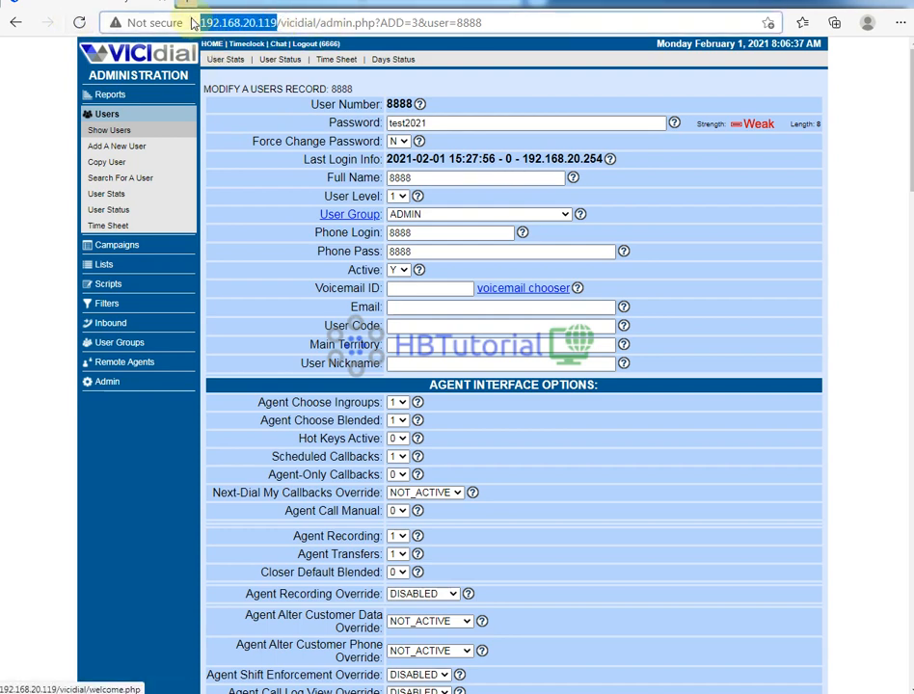
key(ctrl+c)
click(188, 4)
key(ctrl+v)
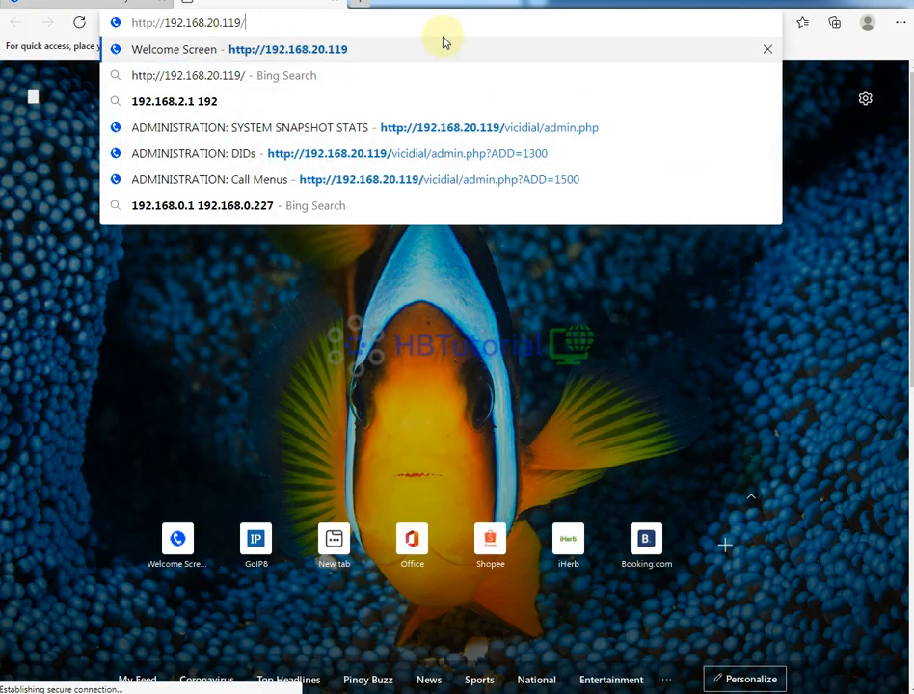
text(ph)
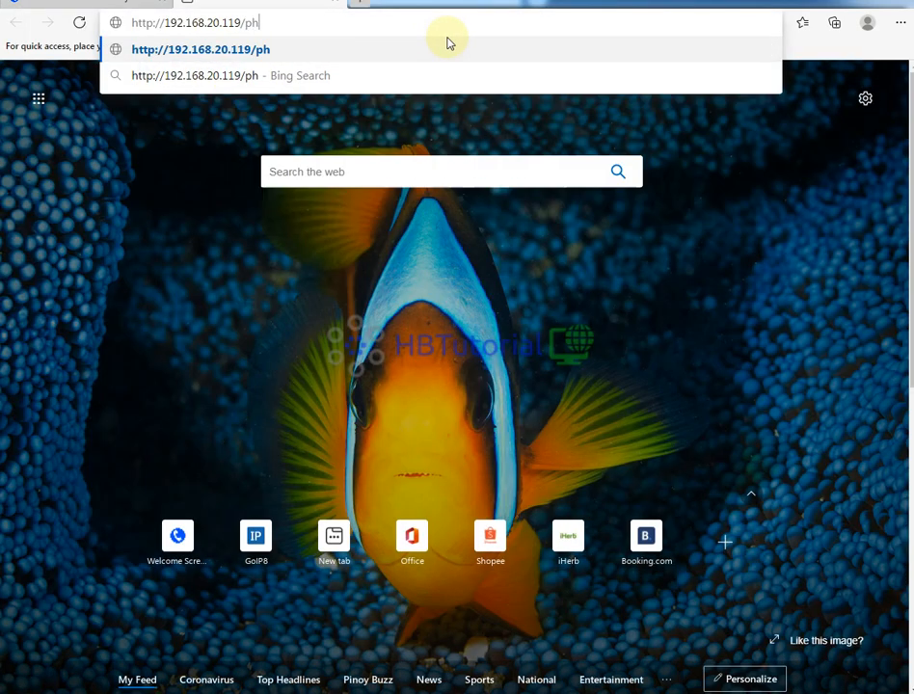
text(pMyA)
text(di)
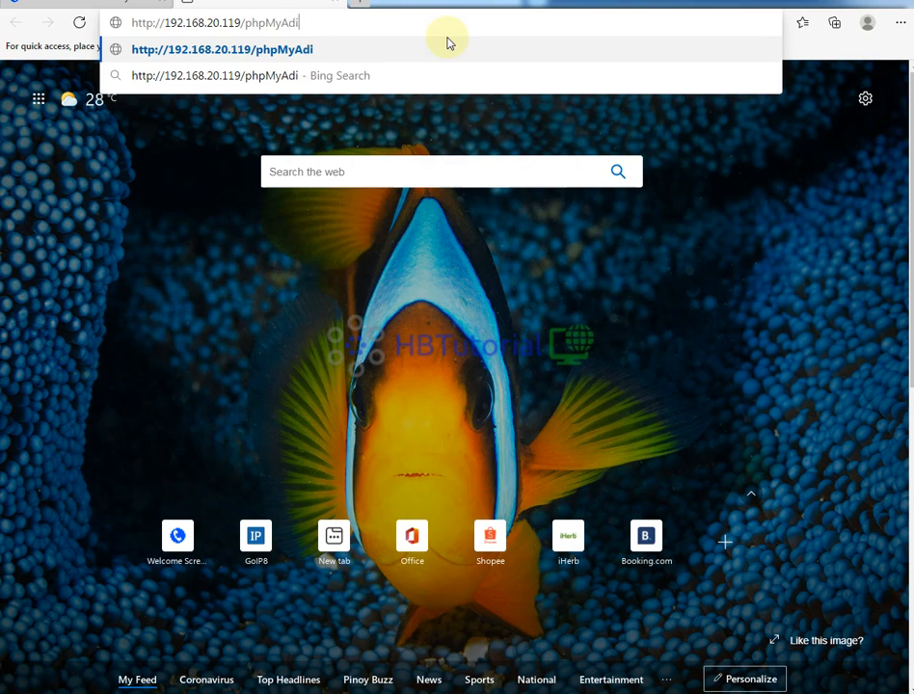
key(BackSpace)
text(min)
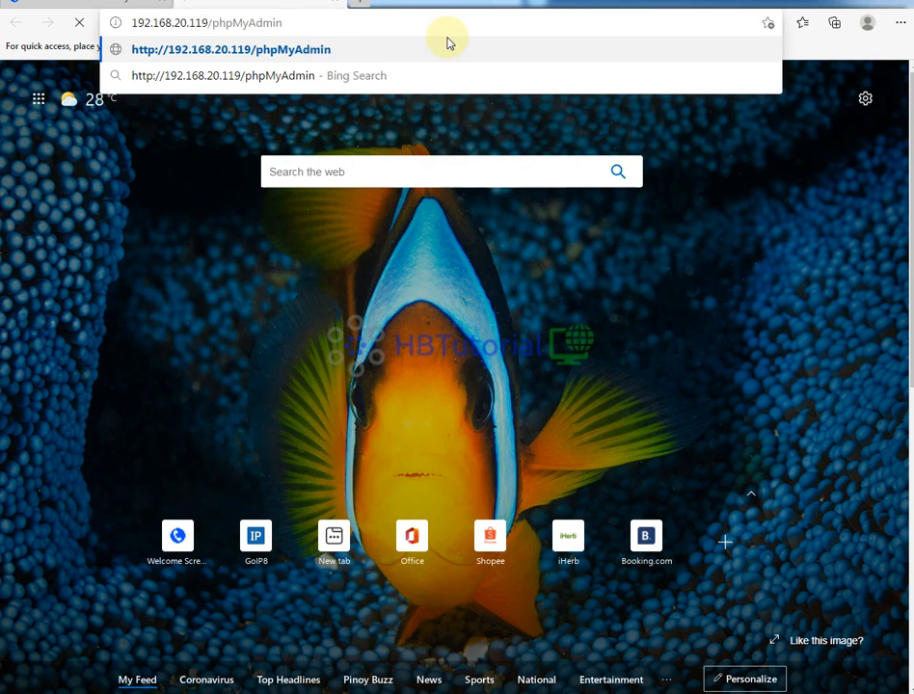
key(Return)
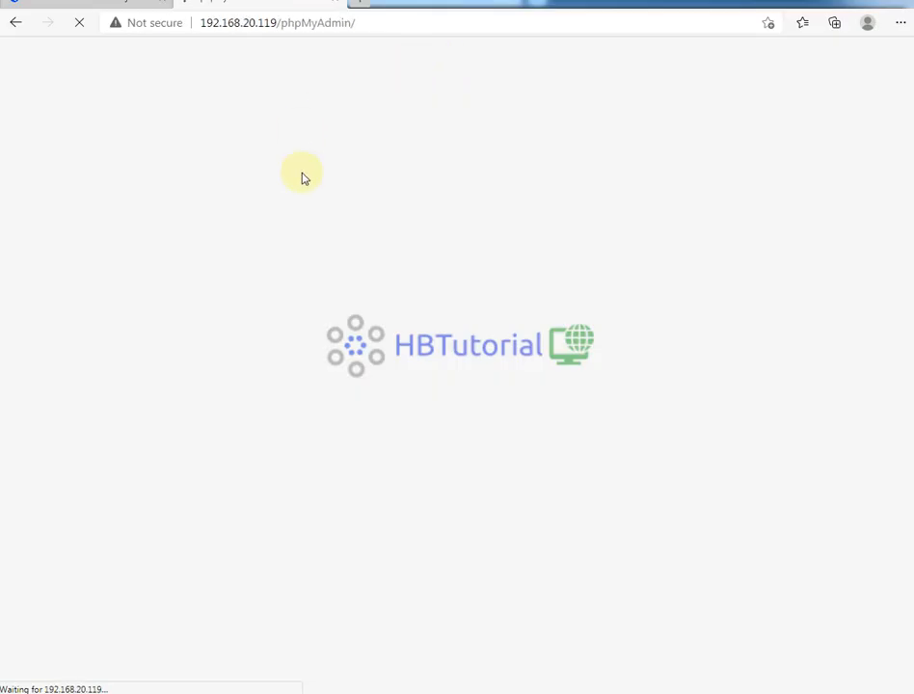
- Log into phpMyAdmin with username cron and its password, dismissing the browser's save-password offer
click(457, 279)
text(cron)
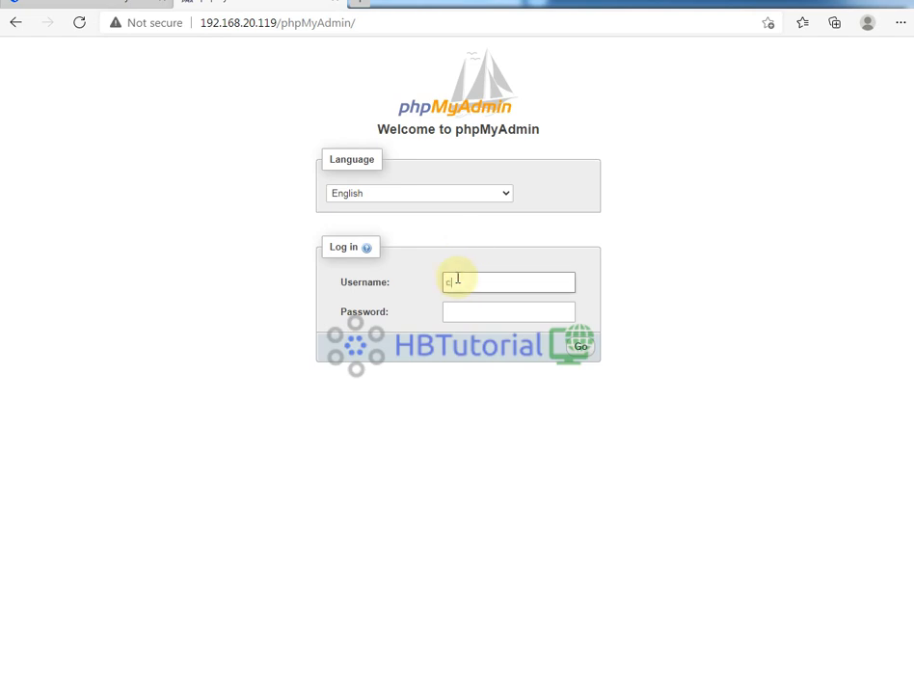
key(Tab)
text(••••)
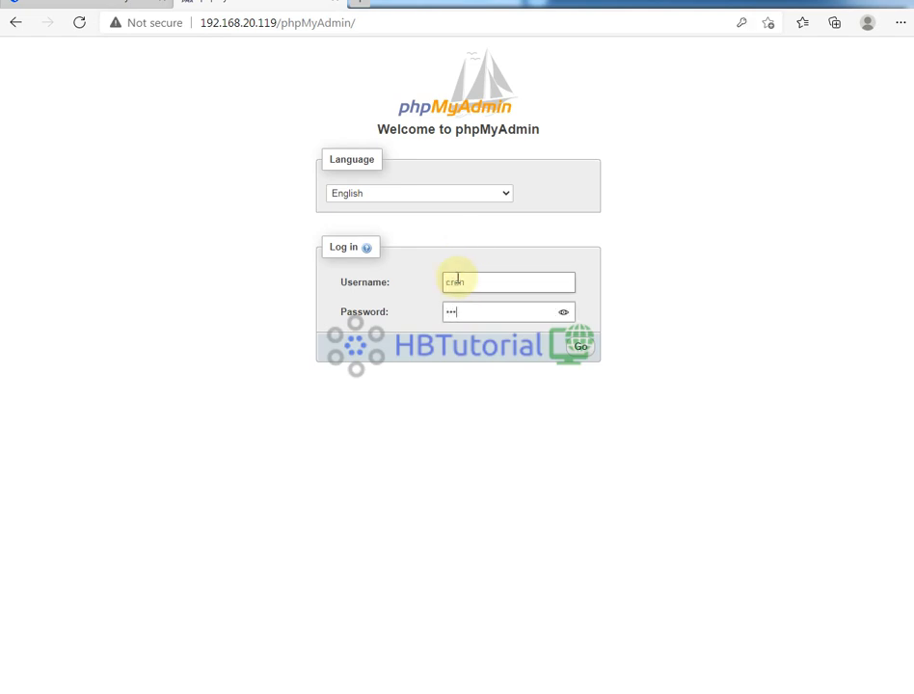
key(Return)
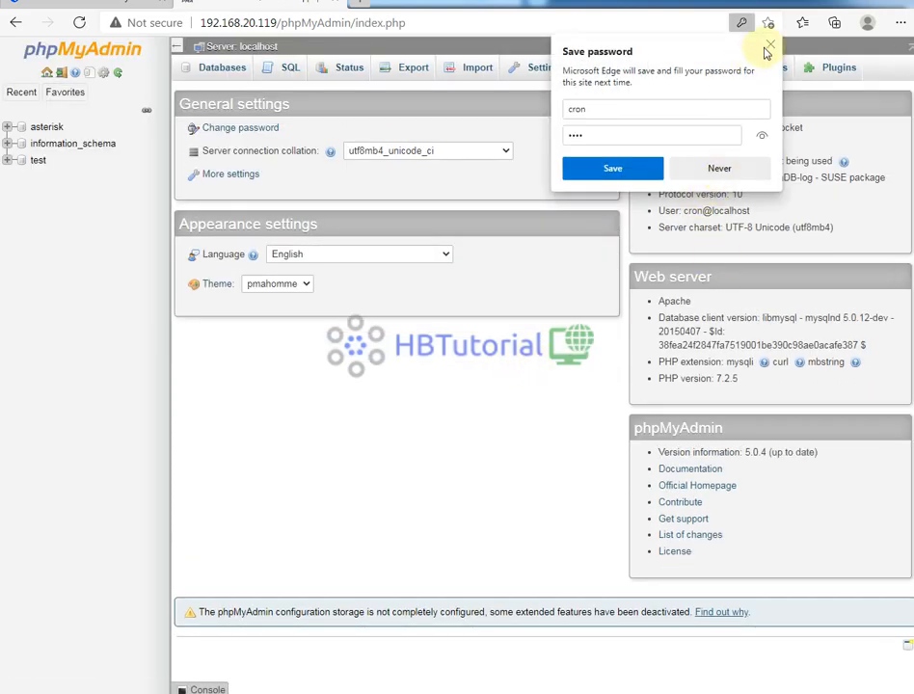
click(769, 45)
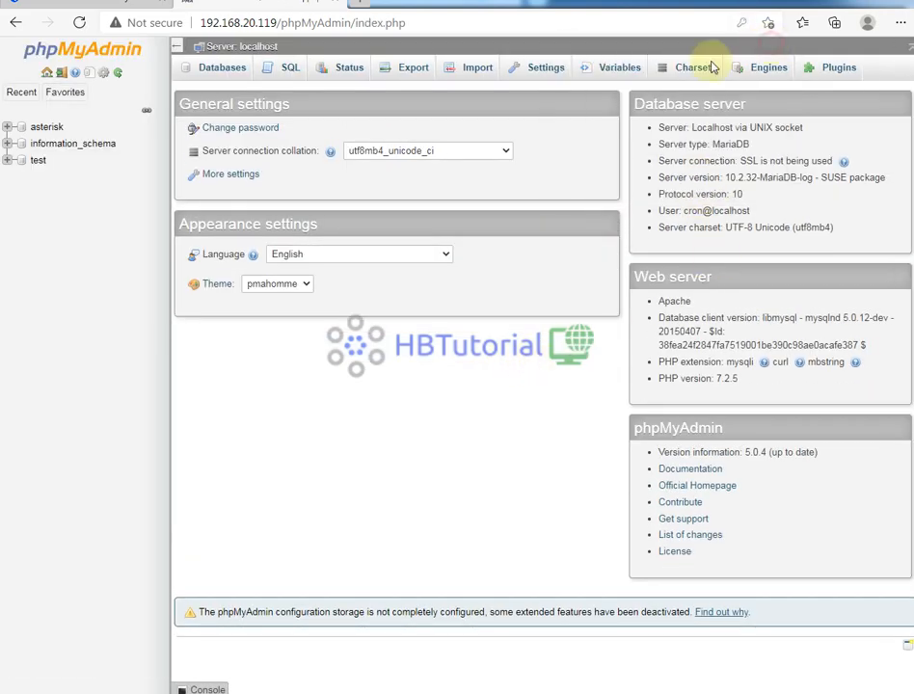
- Expand the asterisk database, move to the sixth page of tables and browse vicidial_users
click(34, 133)
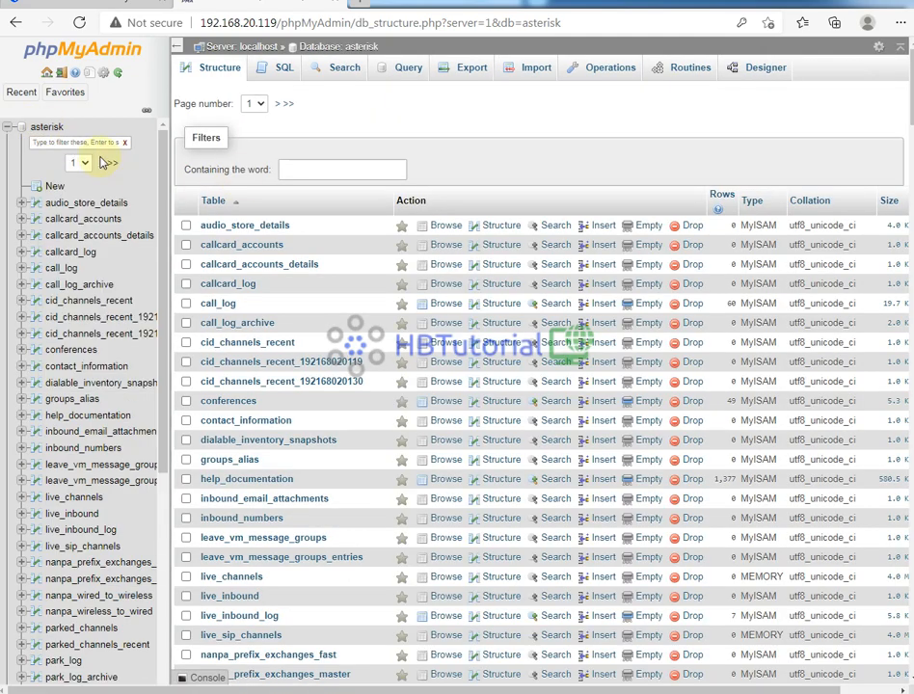
click(114, 163)
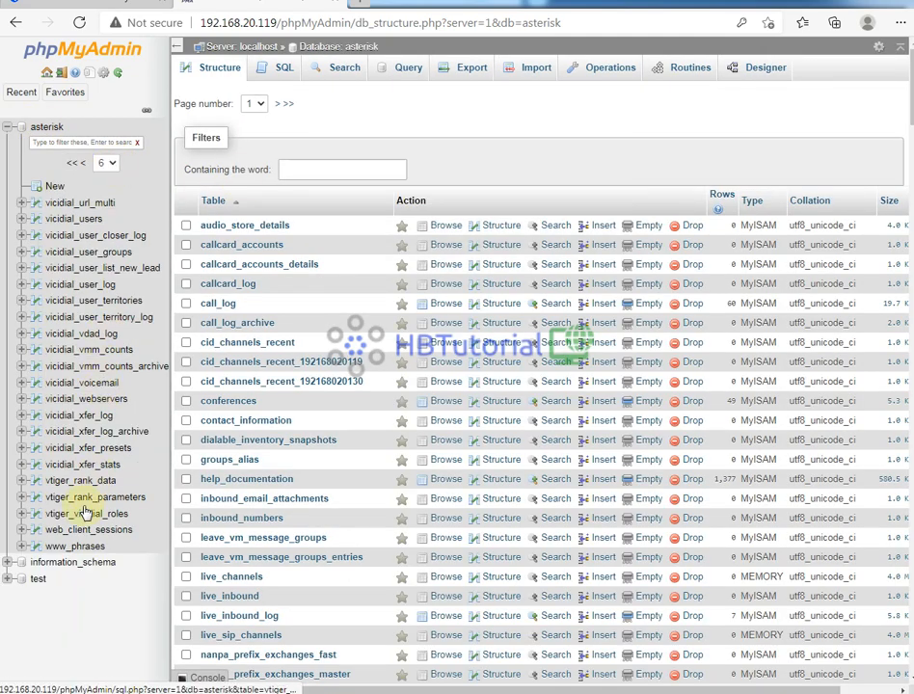
click(70, 221)
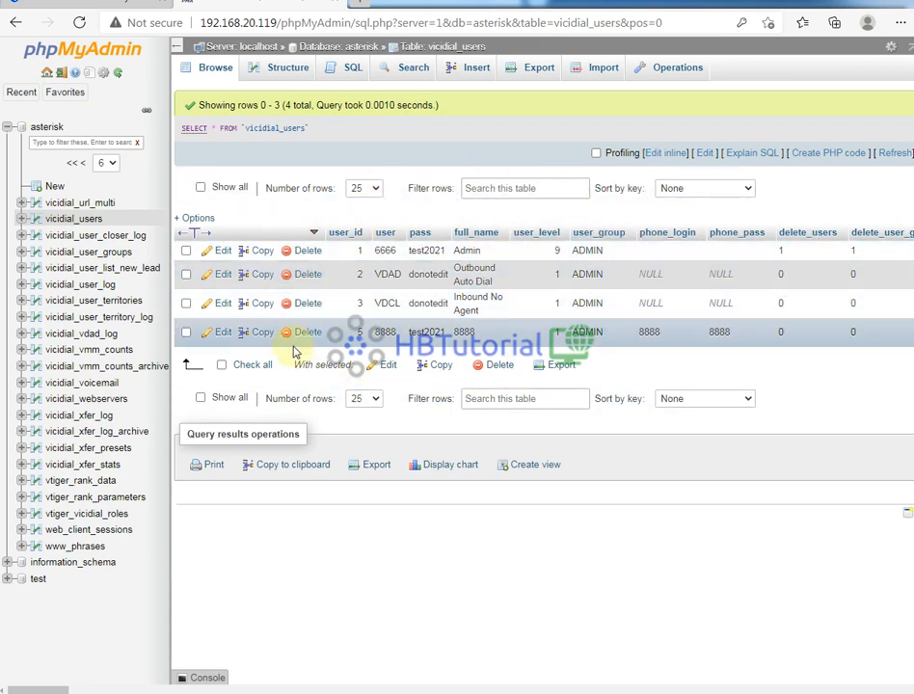
double_click(421, 332)
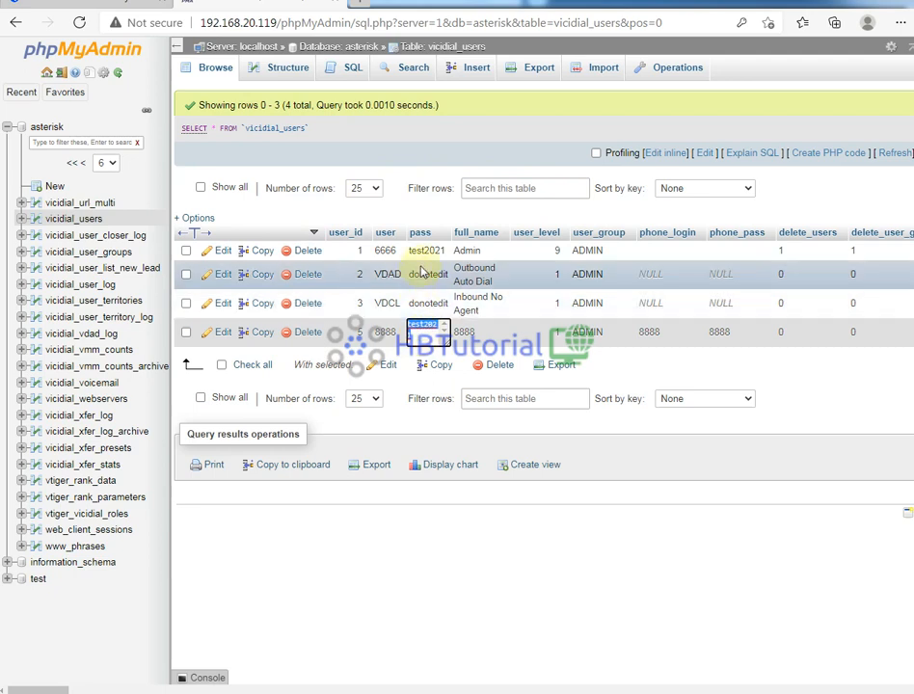
drag(425, 337, 390, 333)
double_click(439, 332)
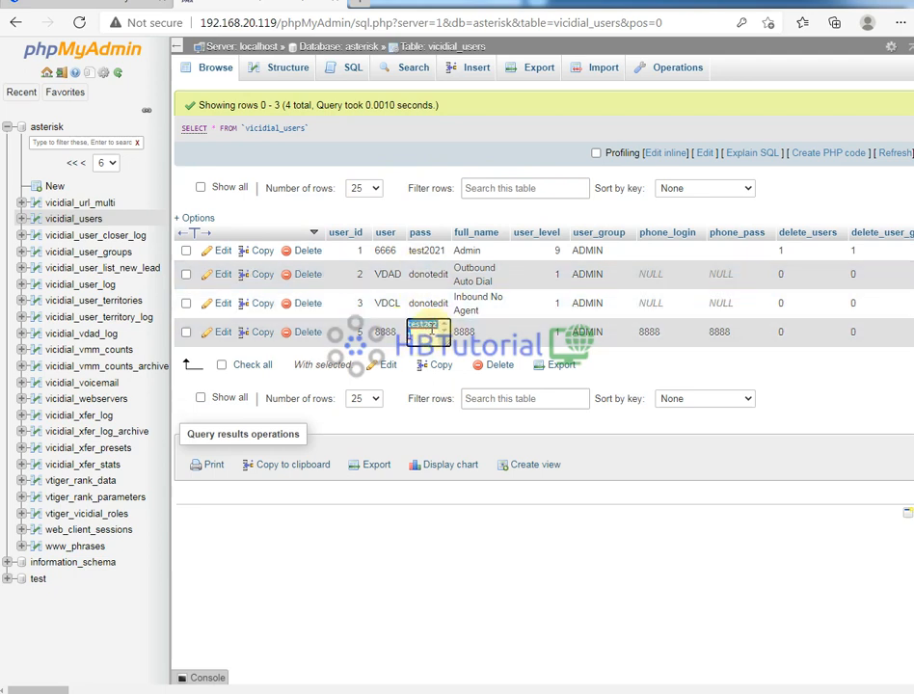
key(BackSpace)
text(8888)
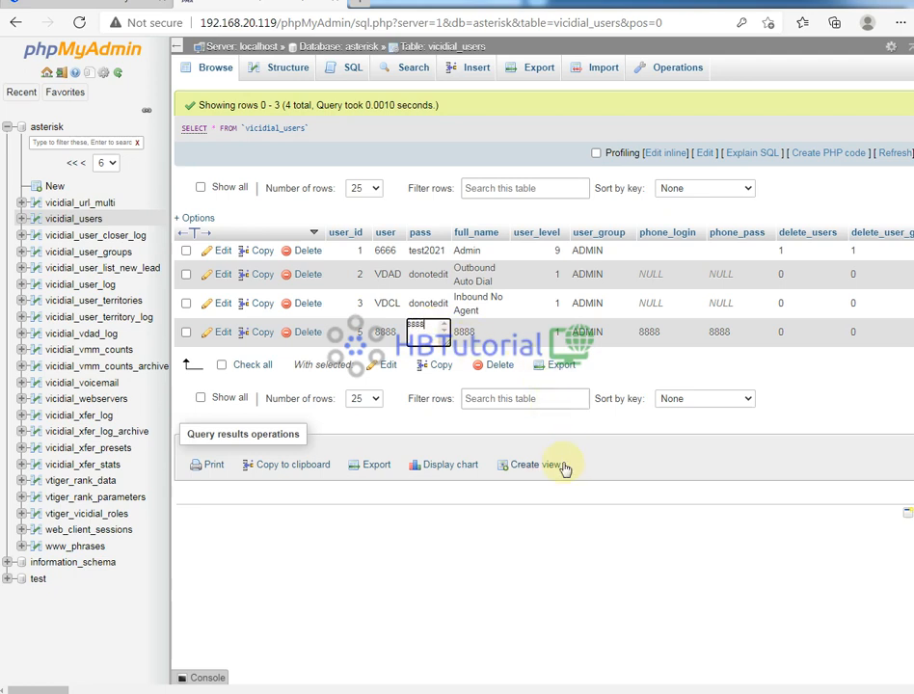
click(535, 494)
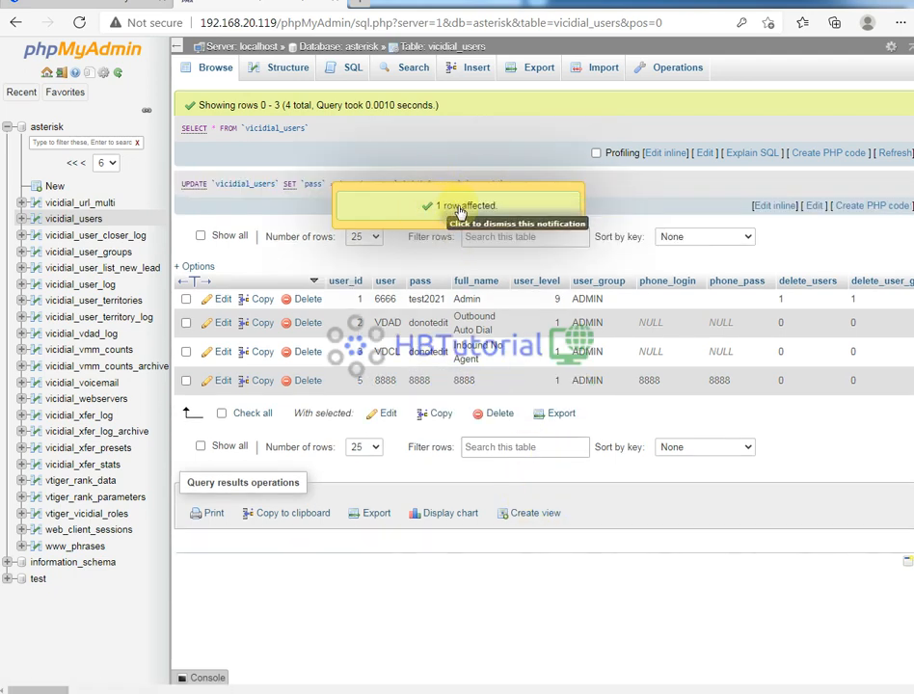
- Reload user 8888's record in the VICIdial tab to check its password field
click(97, 4)
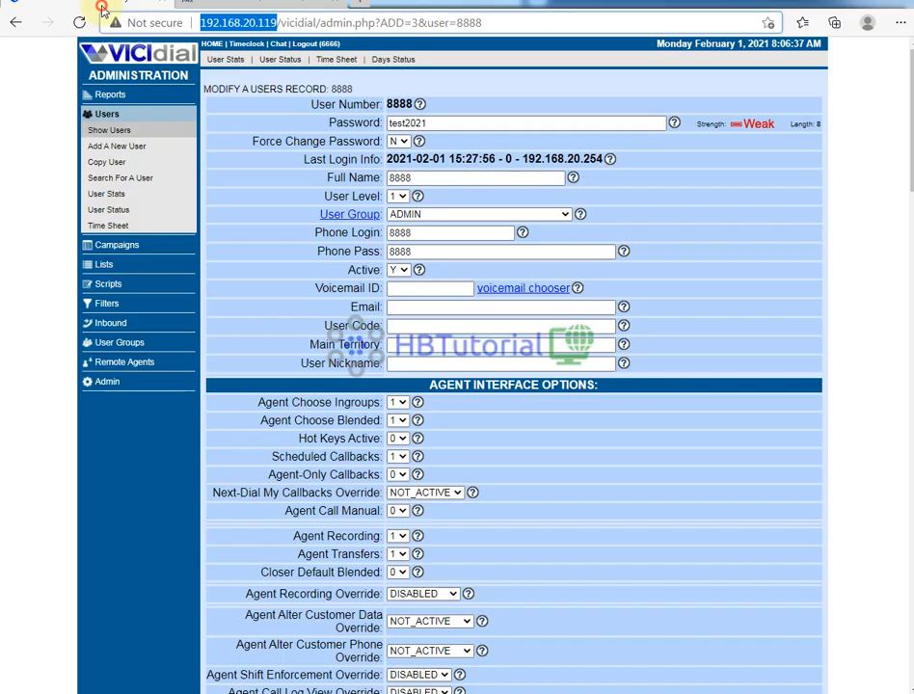
double_click(406, 123)
click(81, 22)
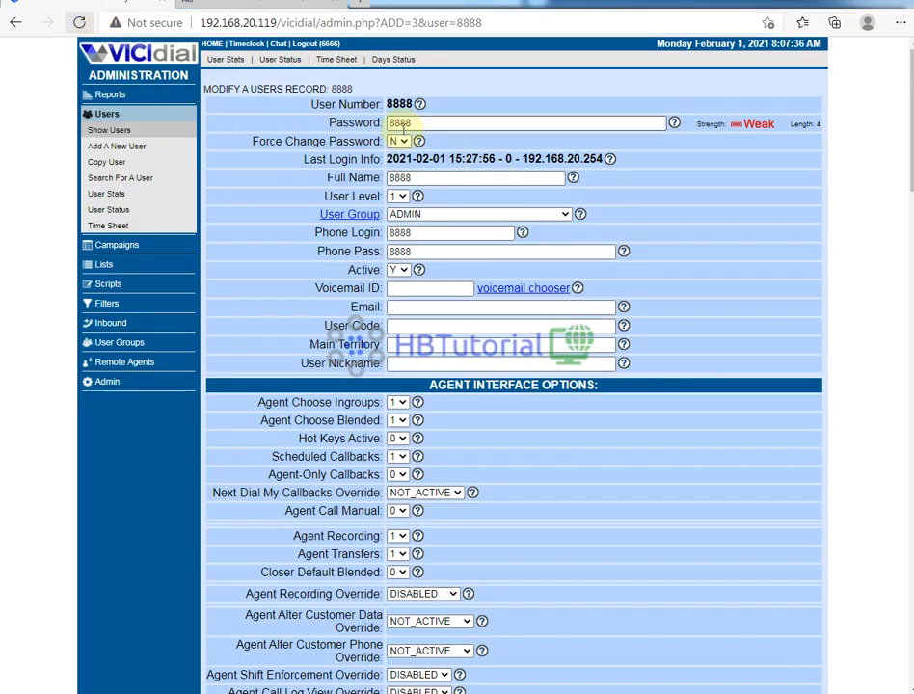
click(265, 6)
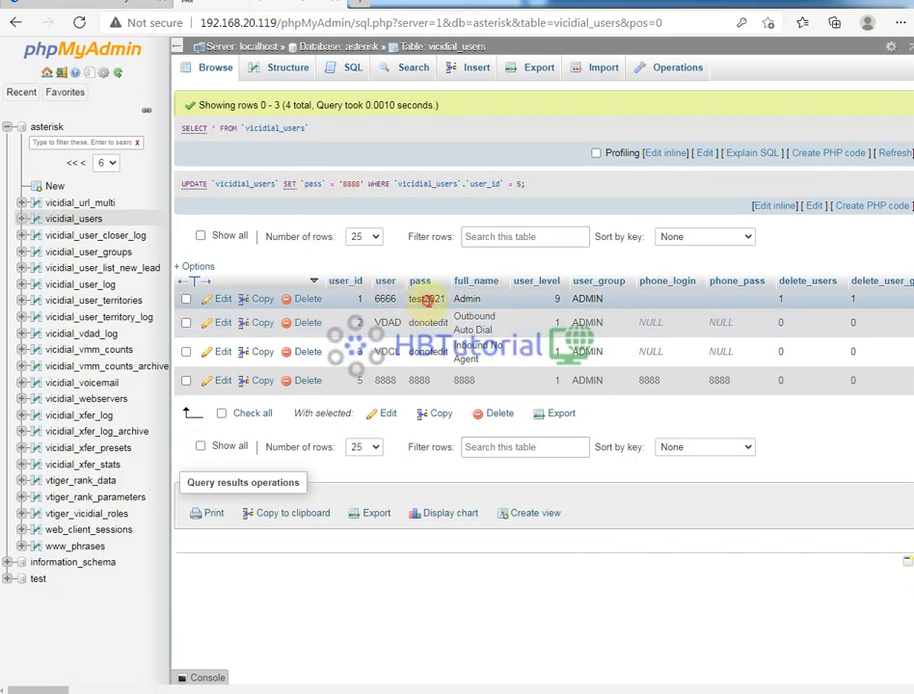
double_click(424, 299)
text(test2020)
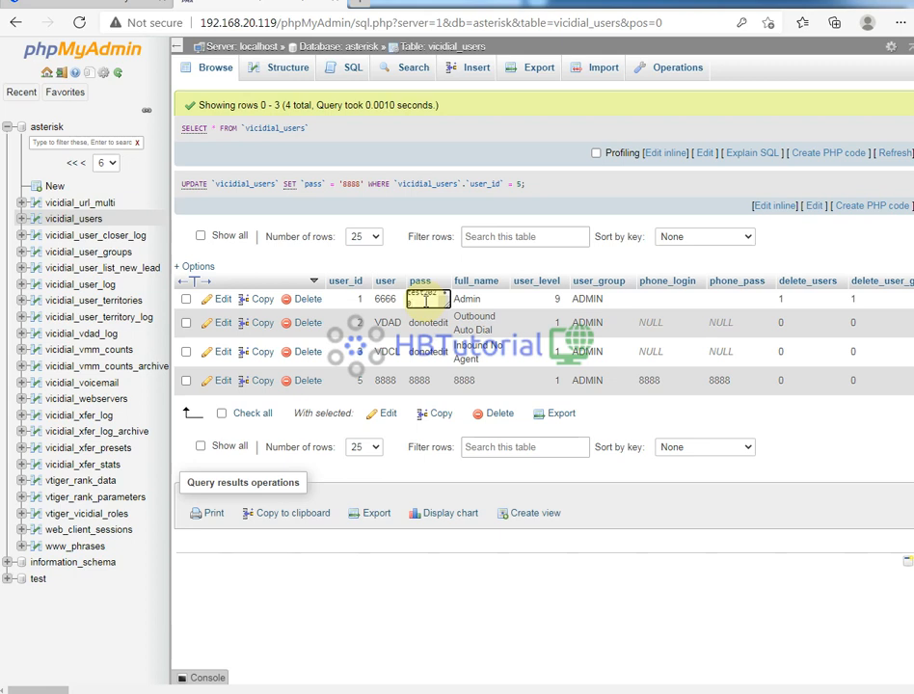
click(369, 356)
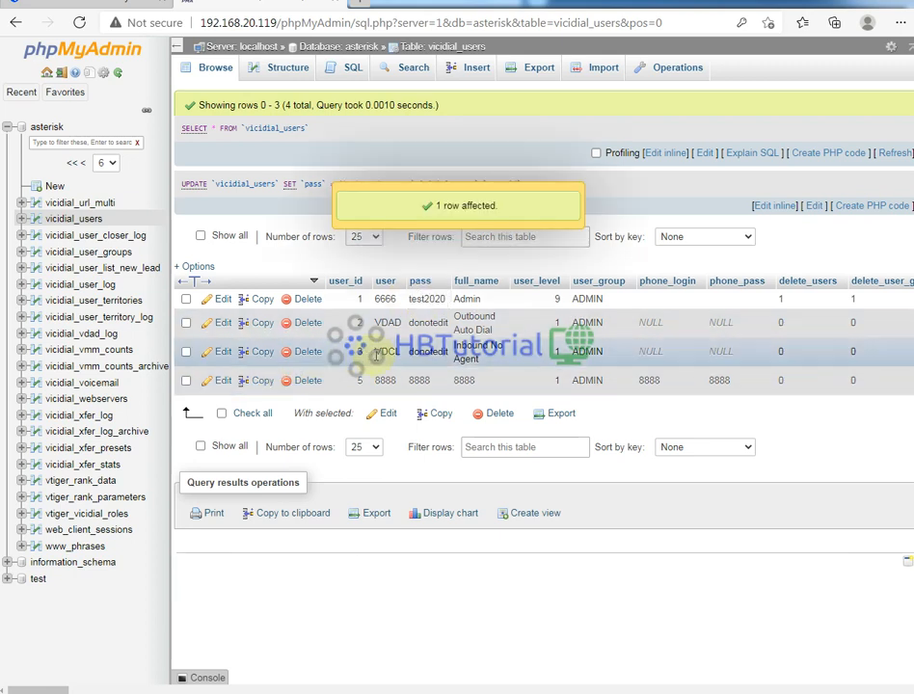
- Open Show Users in VICIdial, signing in to the authorization prompt with the admin username and password
click(83, 4)
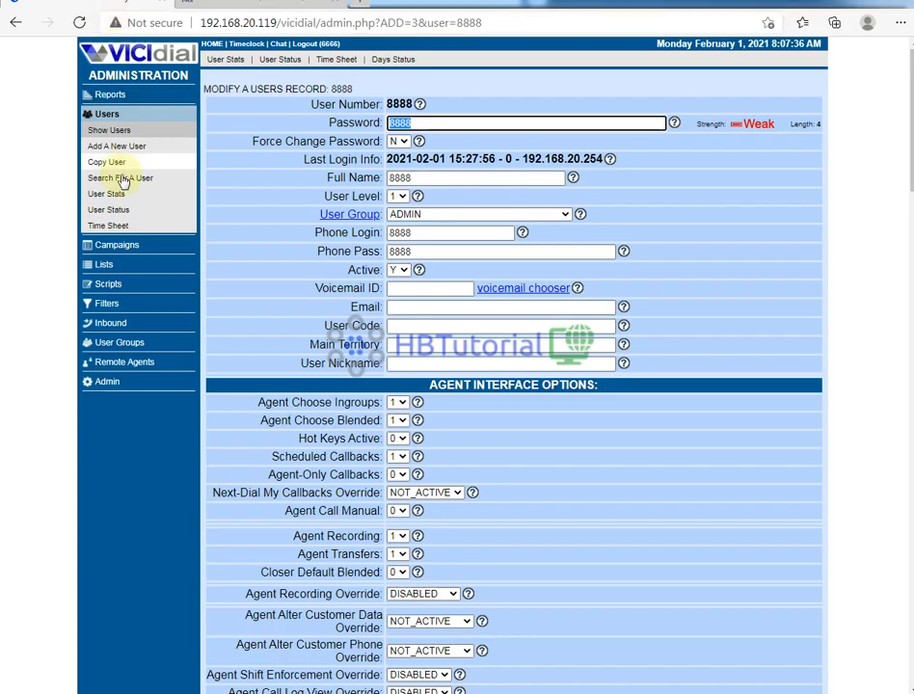
click(104, 130)
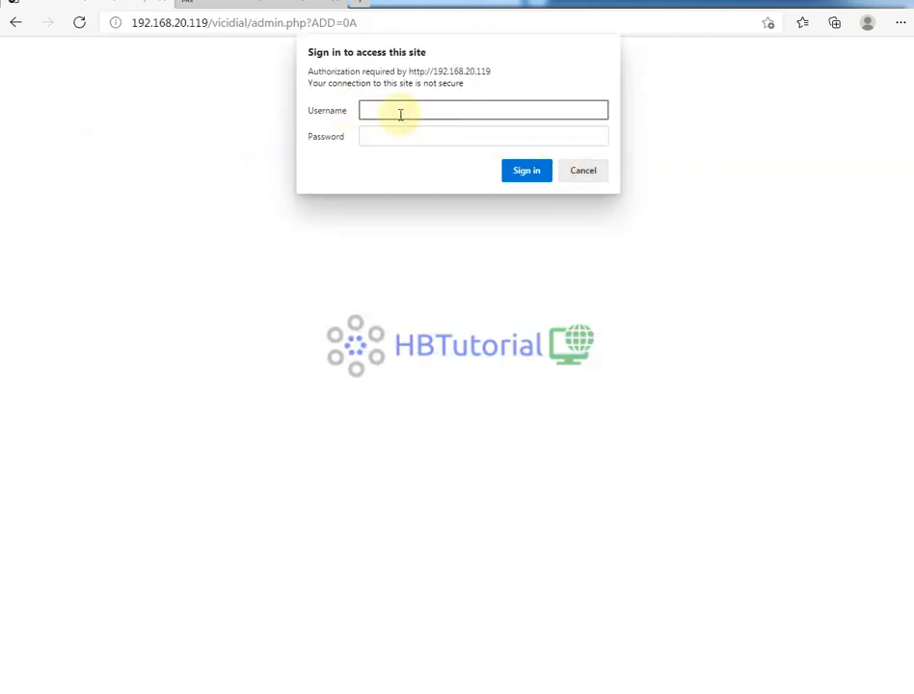
text(6666)
key(Tab)
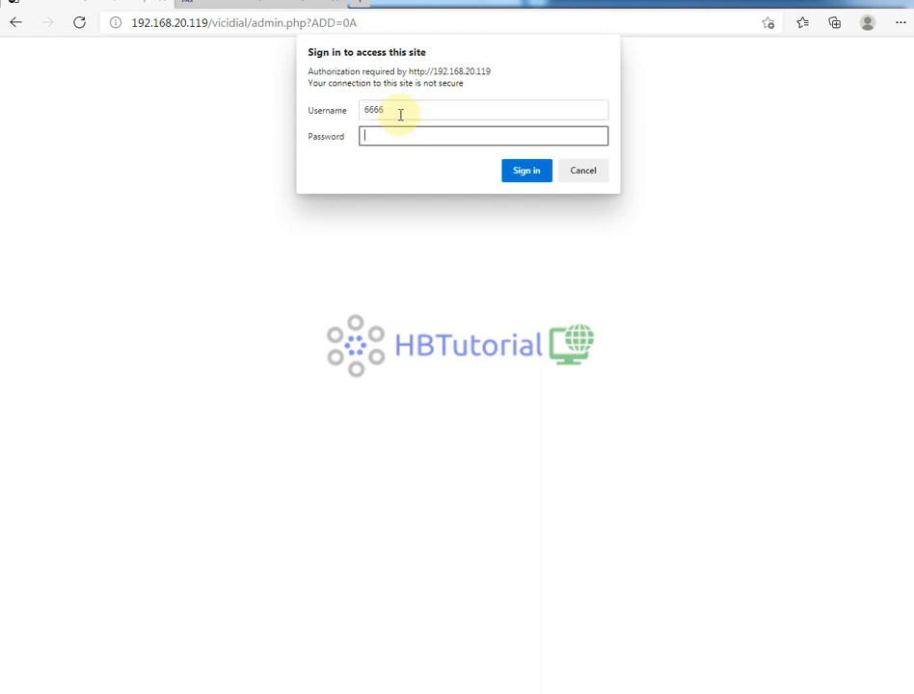
text(12345678)
key(Return)
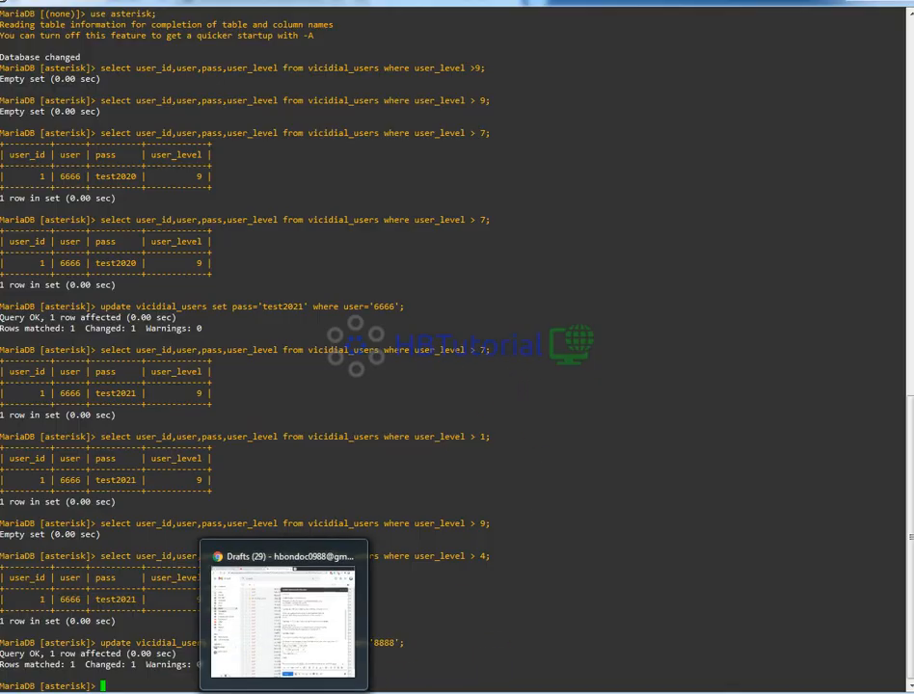
click(280, 641)
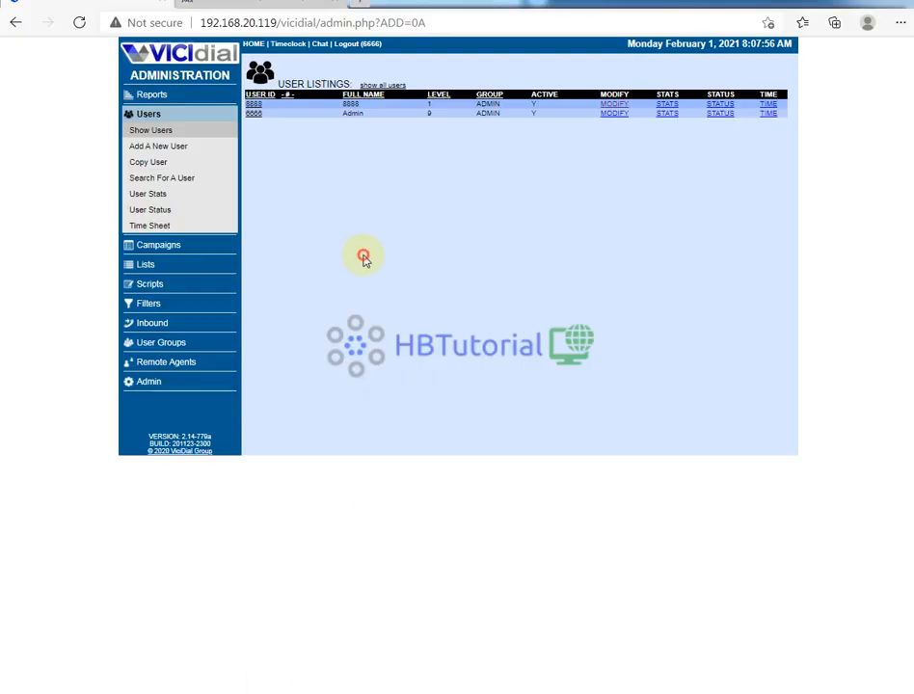
click(245, 6)
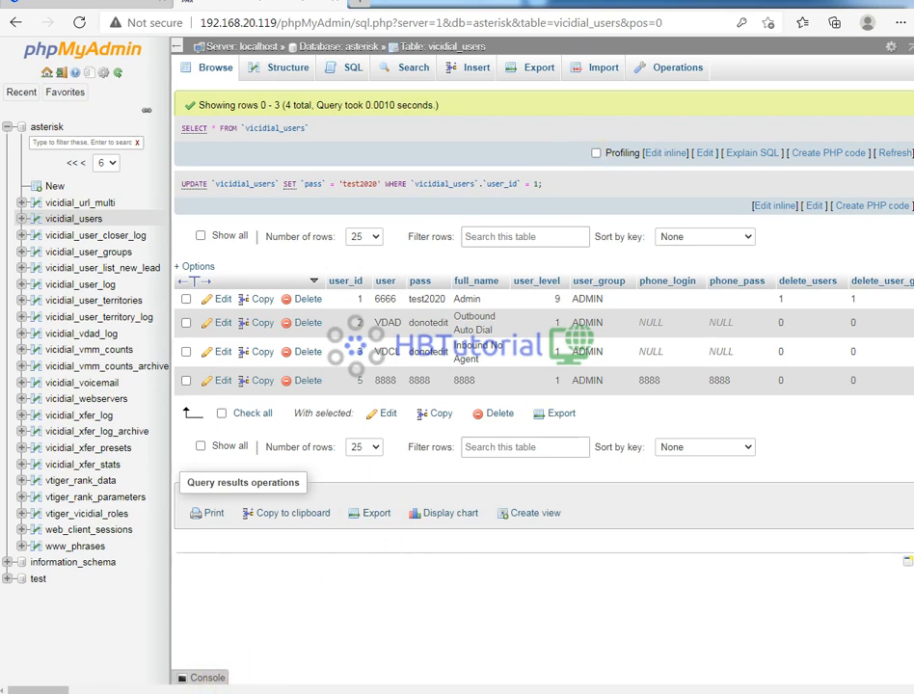
- Switch to the VICIdial tab and examine the user levels in the user listing
click(125, 3)
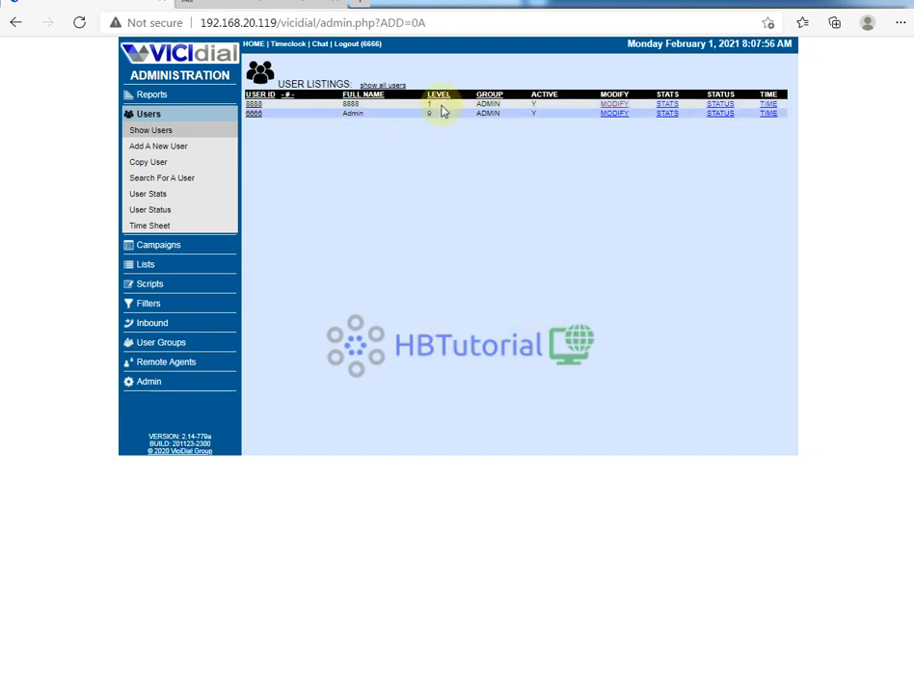
drag(444, 108, 420, 115)
- Edit user 8888's user_level cell inline in phpMyAdmin and set it to 8
click(228, 6)
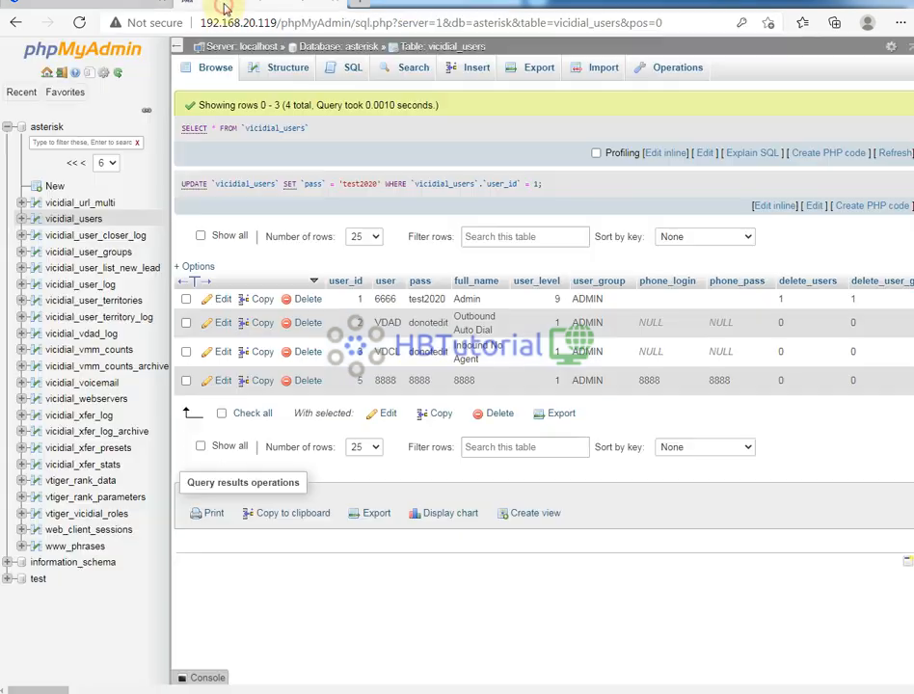
double_click(550, 380)
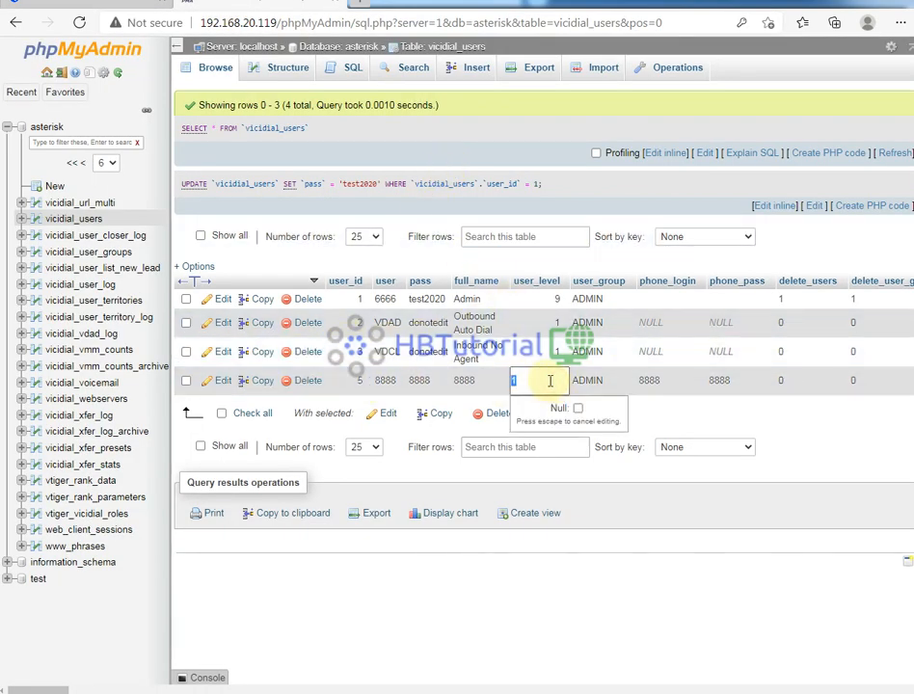
text(8)
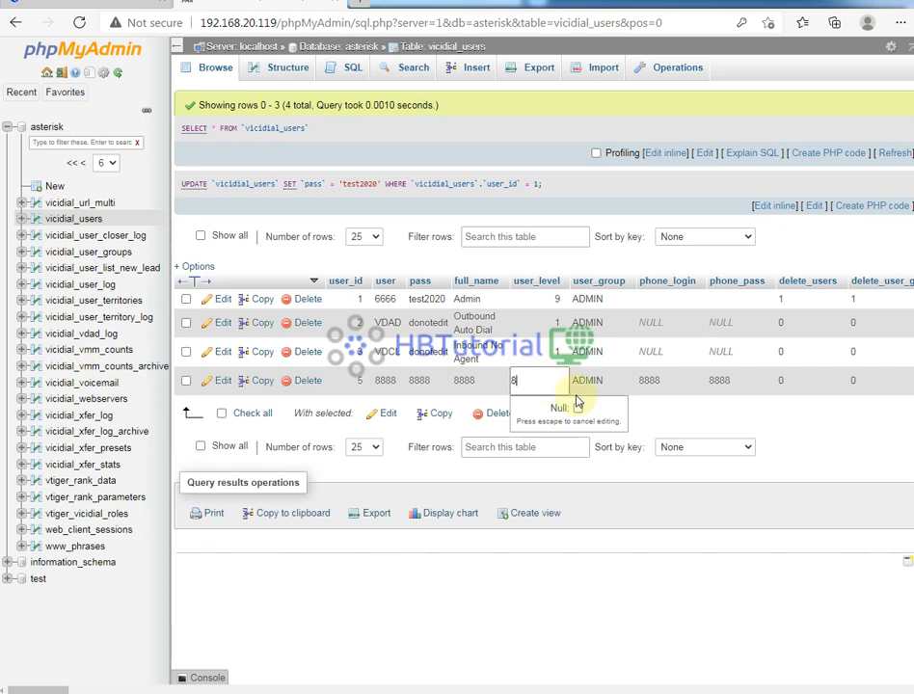
click(722, 414)
- Reload Show Users in VICIdial to check user 8888's level
click(135, 9)
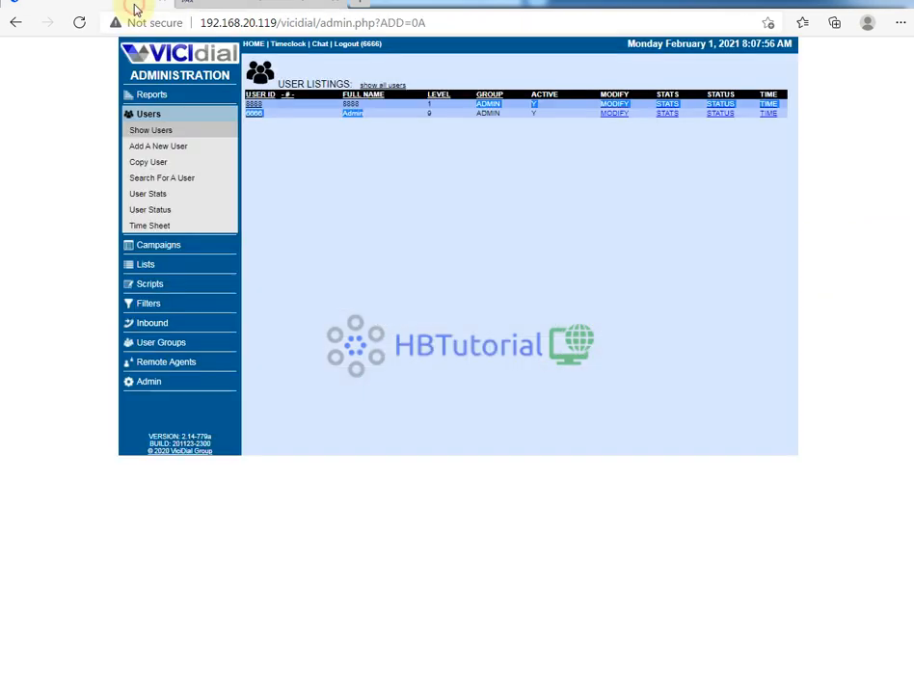
click(148, 135)
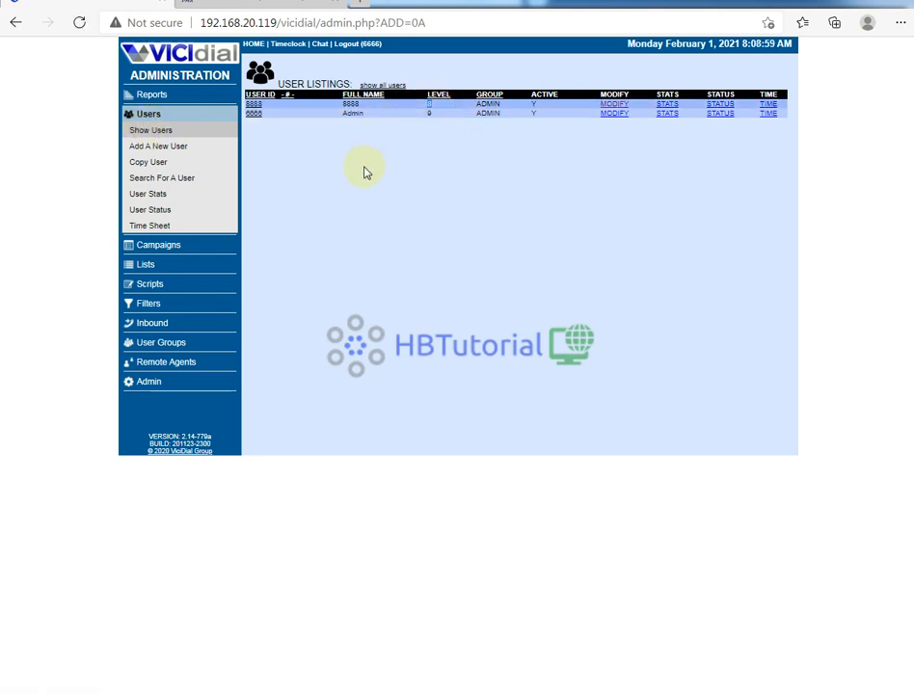